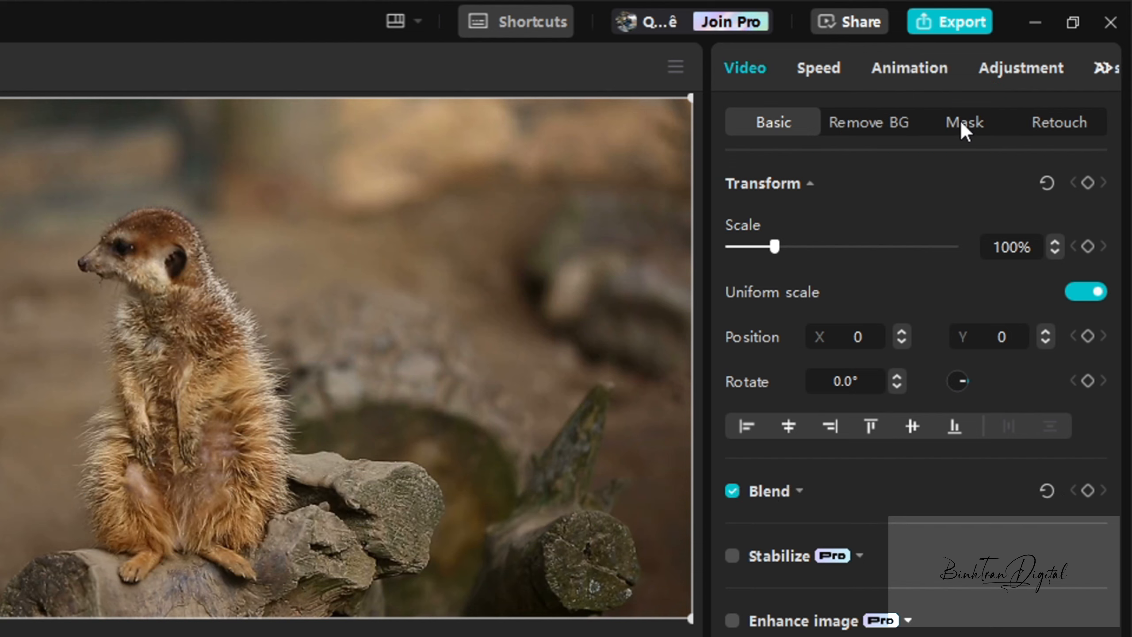
Apply a Horizontal mask to the meerkat clip and set the mask's rotation to 90°.
{"action": "left_click", "coordinate": [959, 123]}
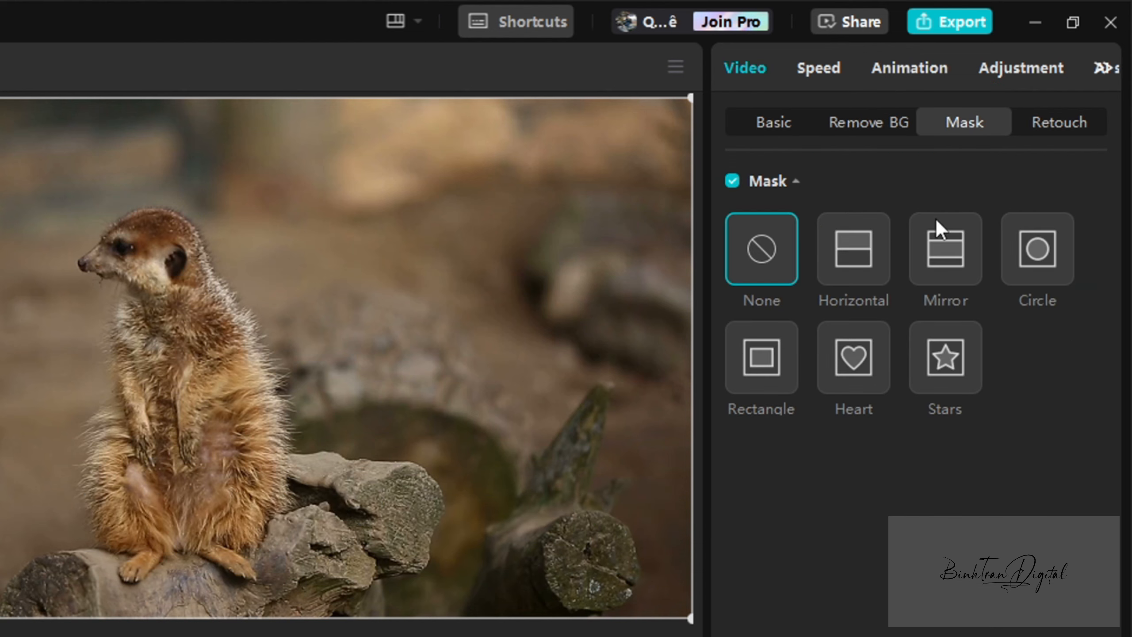
{"action": "left_click", "coordinate": [859, 250]}
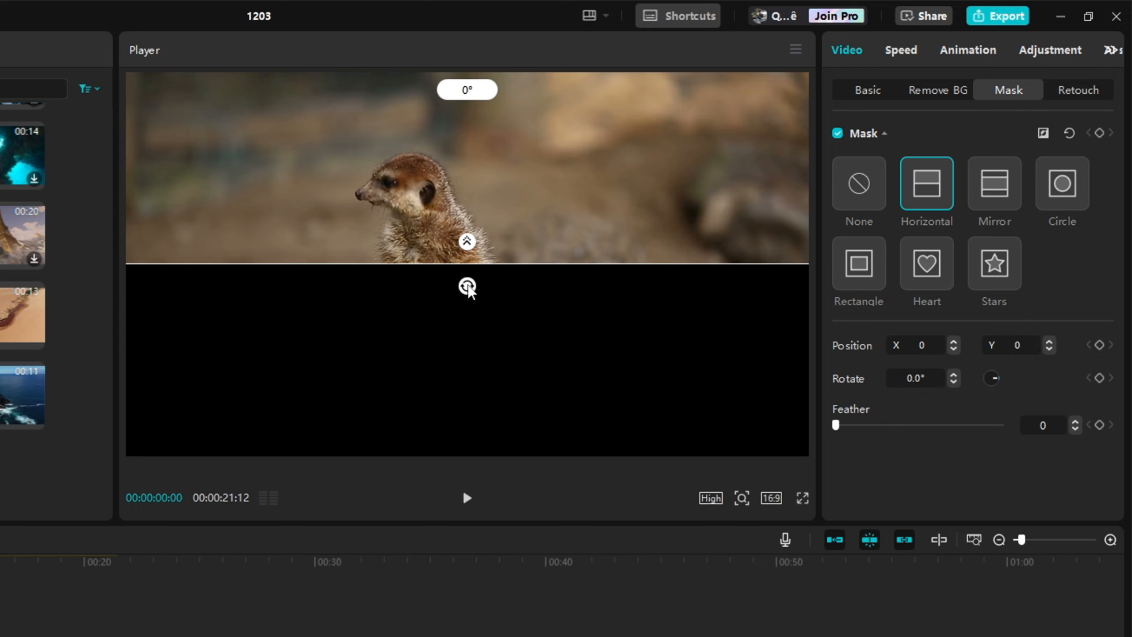
{"action": "left_click_drag", "start_coordinate": [229, 388], "coordinate": [230, 360]}
{"action": "left_click_drag", "start_coordinate": [681, 179], "coordinate": [675, 179]}
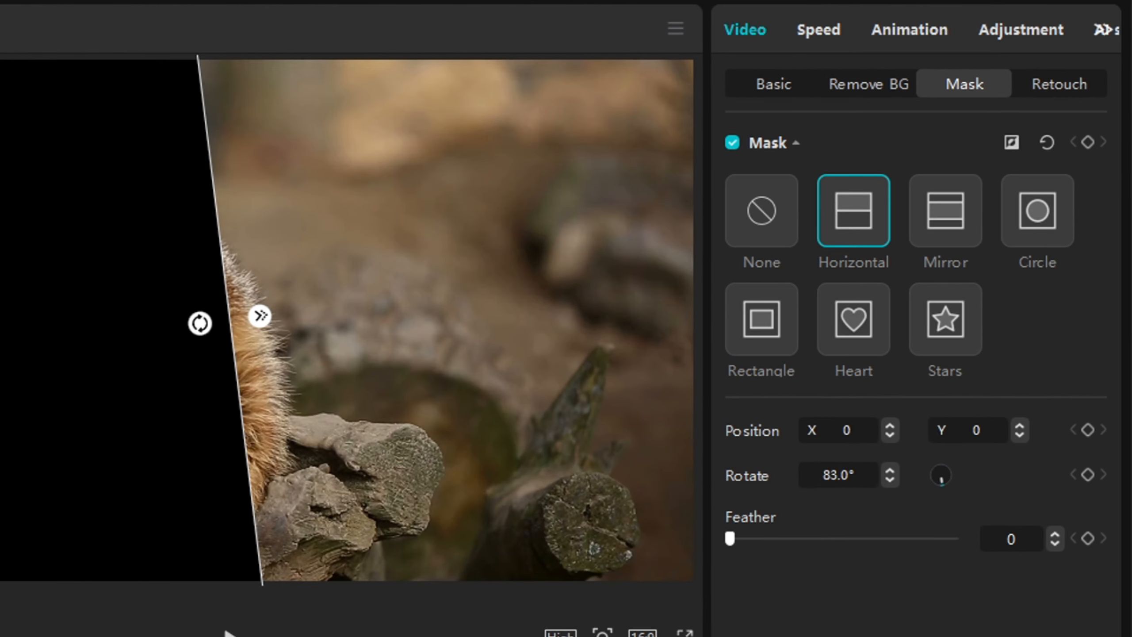
{"action": "double_click", "coordinate": [889, 377]}
{"action": "type", "text": "90"}
{"action": "key", "text": "Return"}
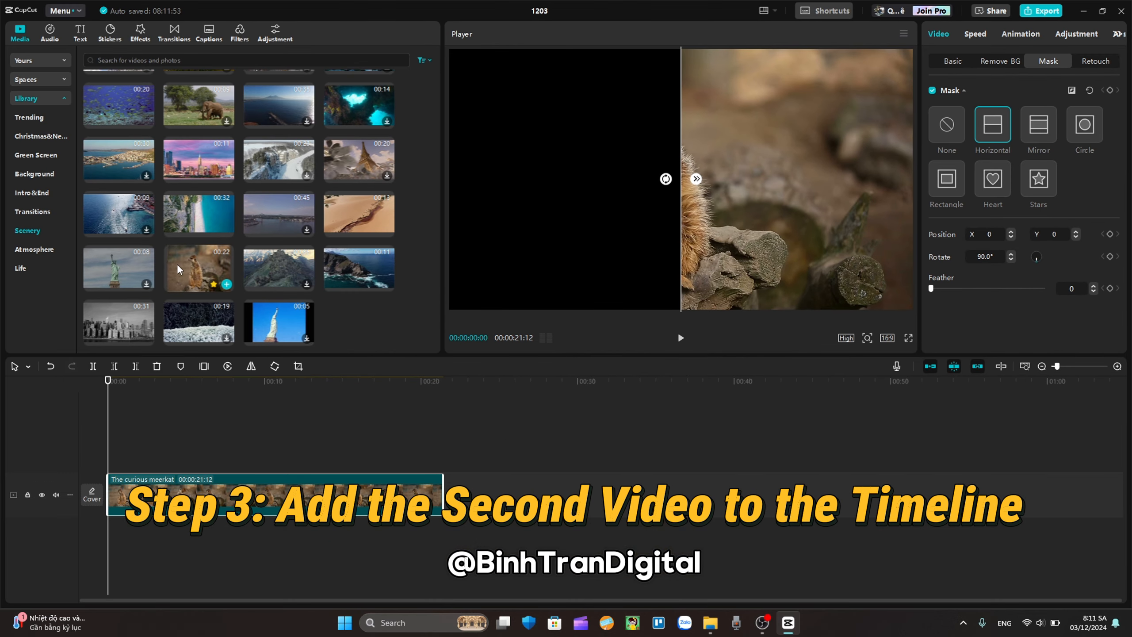
Add the same meerkat video on a track above the first clip and give it a Horizontal mask rotated to -90°.
{"action": "left_click_drag", "start_coordinate": [189, 268], "coordinate": [109, 452]}
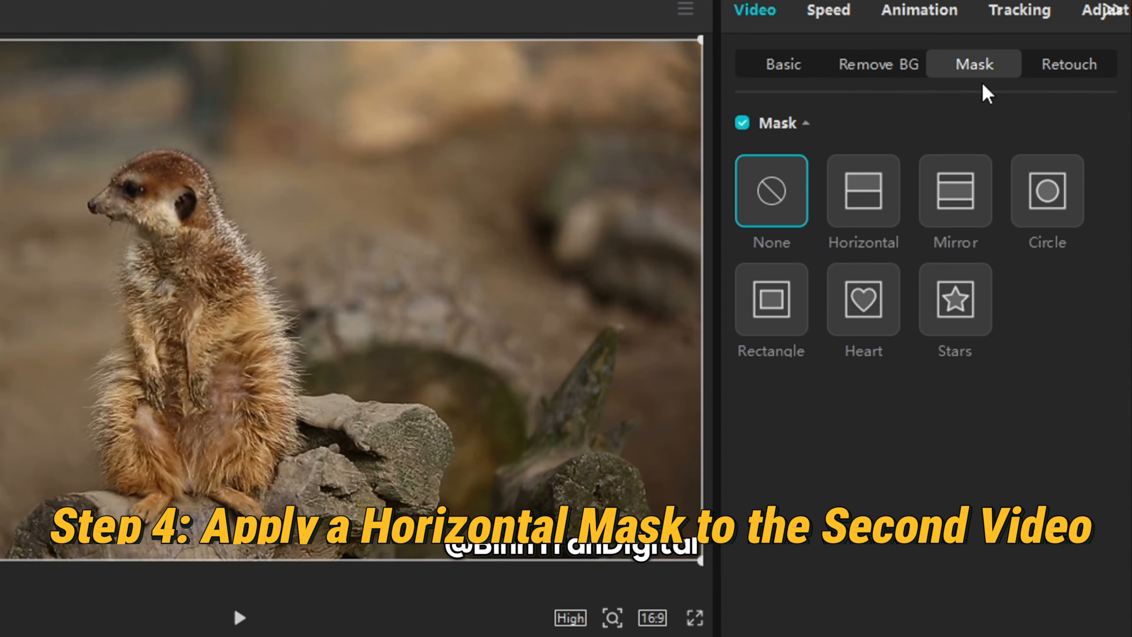
{"action": "left_click", "coordinate": [856, 192]}
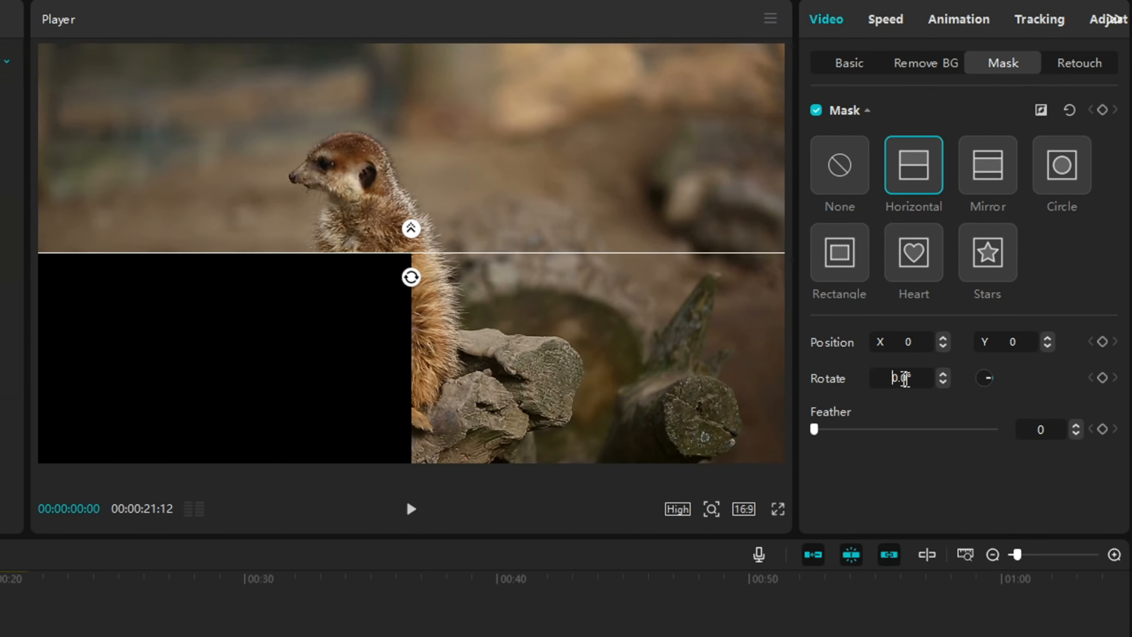
{"action": "left_click", "coordinate": [850, 456]}
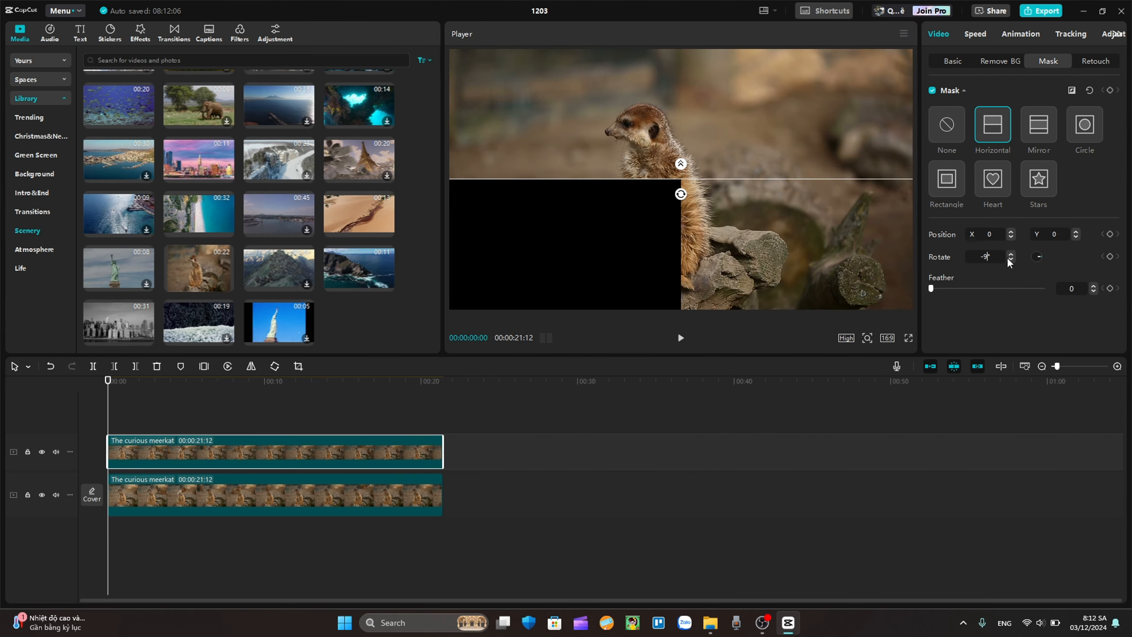
{"action": "type", "text": "-90"}
{"action": "key", "text": "Return"}
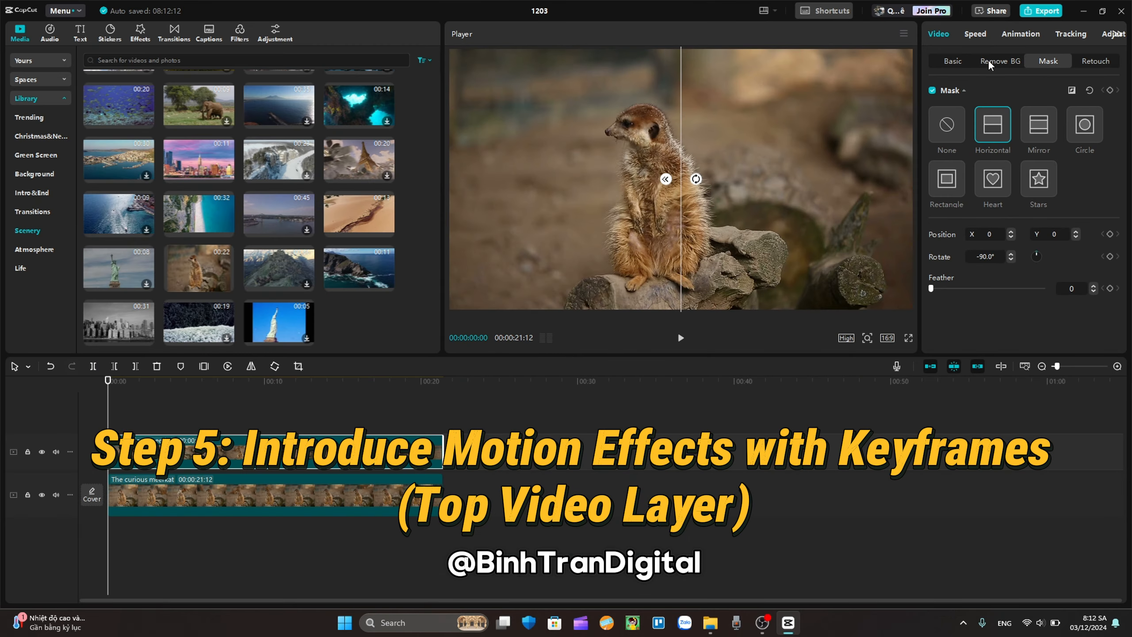
Add Transform keyframes to the top clip at 0, 2 and 3 seconds.
{"action": "left_click", "coordinate": [953, 60]}
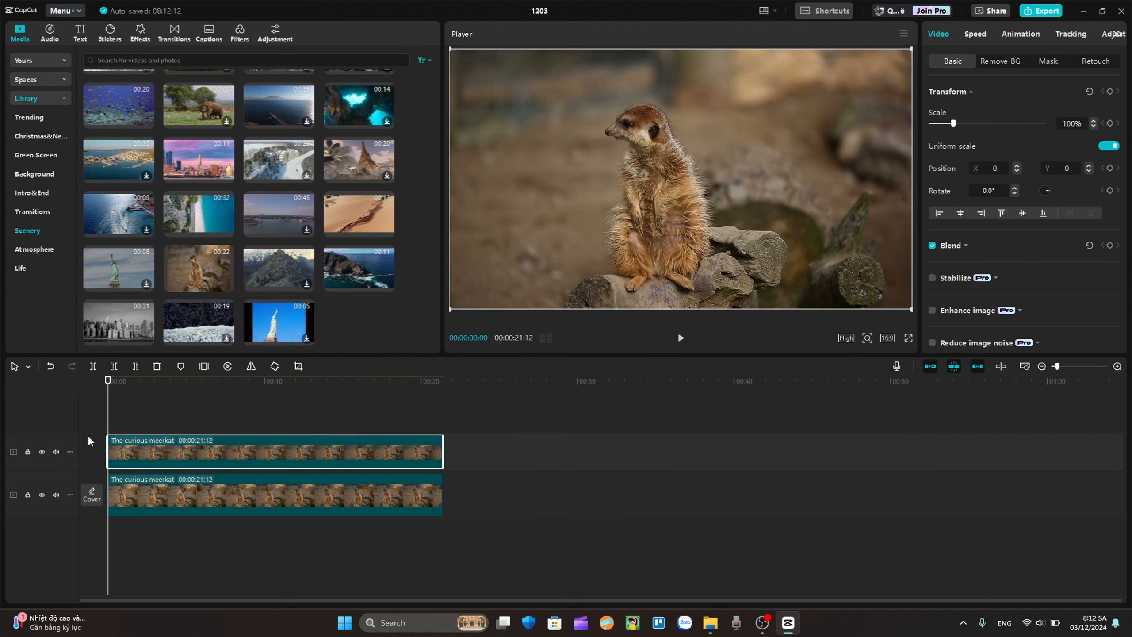
{"action": "left_click", "coordinate": [1110, 91]}
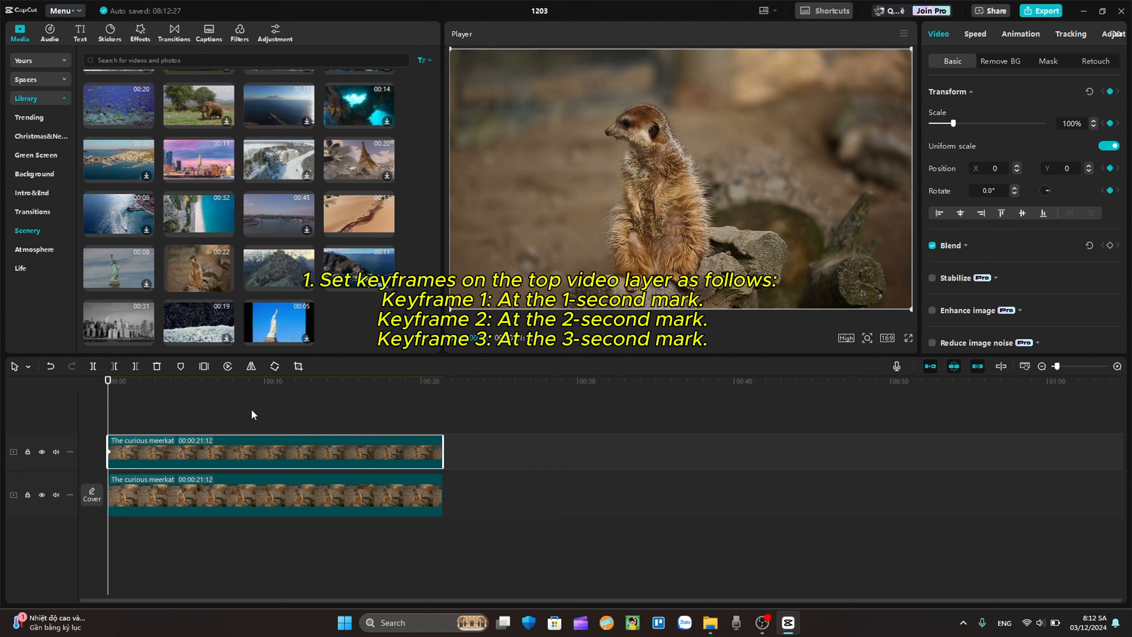
{"action": "scroll", "coordinate": [203, 435], "scroll_direction": "up", "scroll_amount": 5}
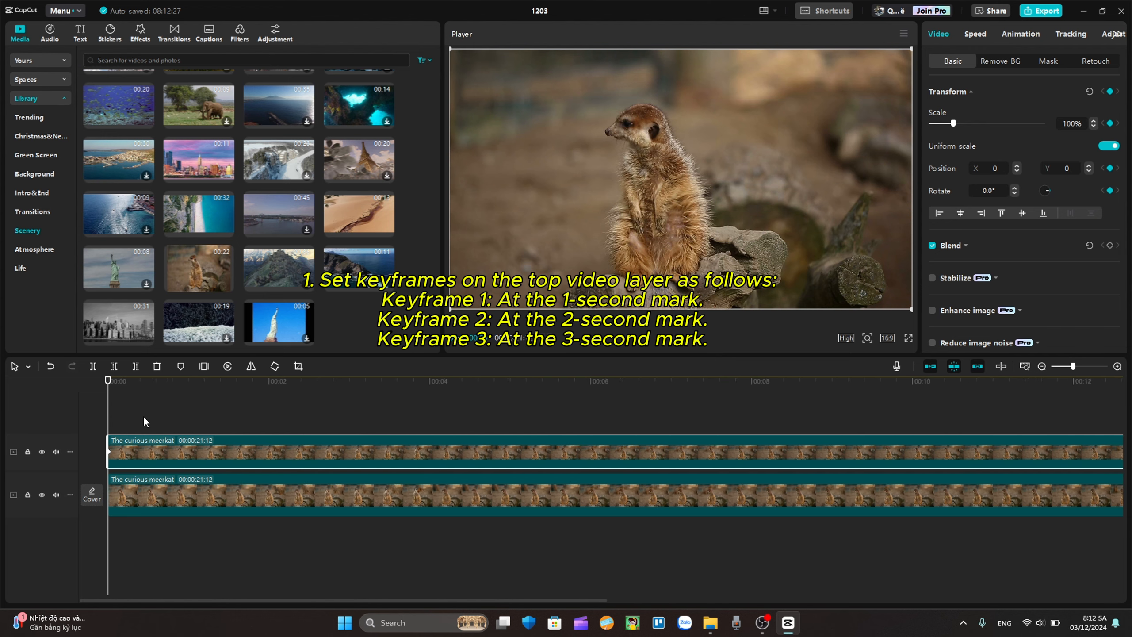
{"action": "scroll", "coordinate": [144, 419], "scroll_direction": "up", "scroll_amount": 2}
{"action": "scroll", "coordinate": [148, 421], "scroll_direction": "up", "scroll_amount": 1}
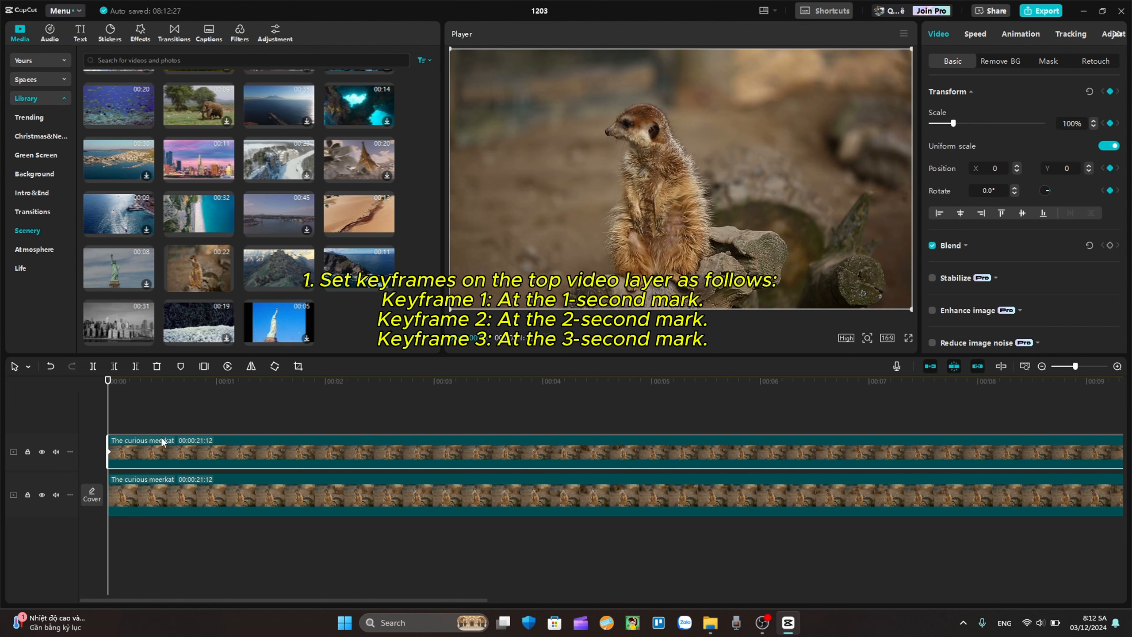
{"action": "left_click", "coordinate": [326, 382]}
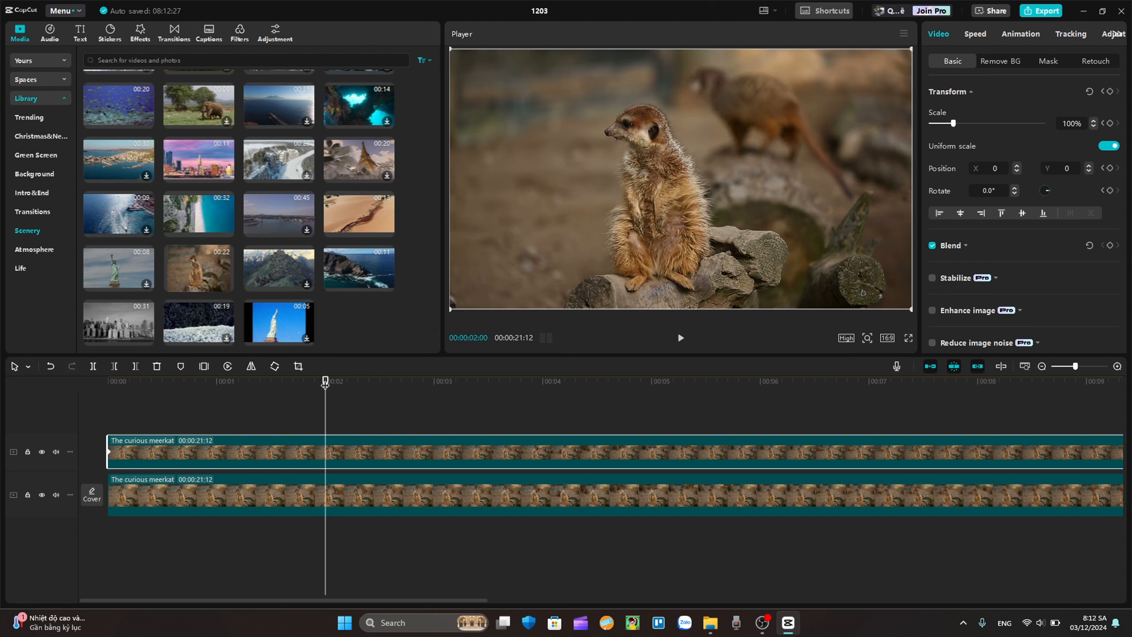
{"action": "left_click", "coordinate": [1110, 91]}
{"action": "left_click", "coordinate": [435, 381]}
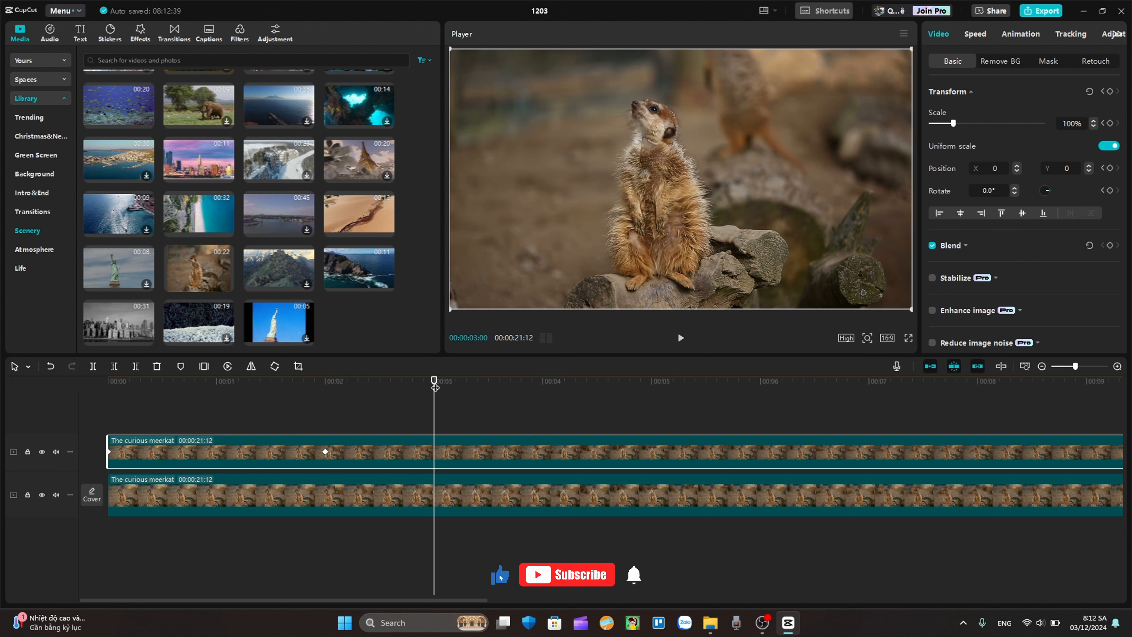
{"action": "left_click", "coordinate": [1111, 91]}
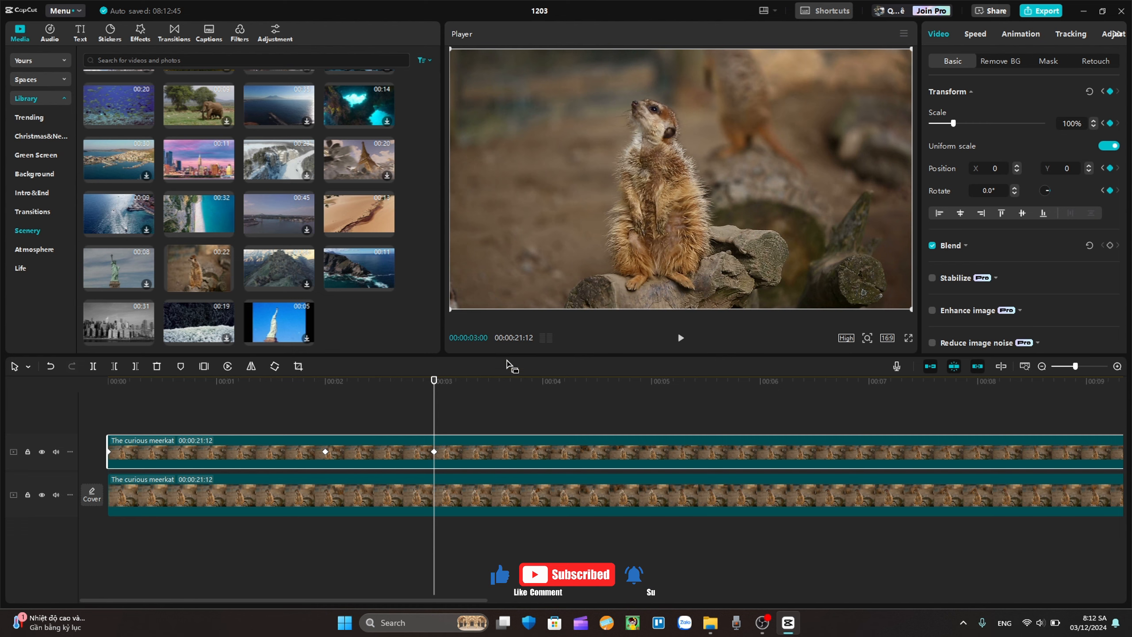
Set the position of the top clip's first keyframe to Y 2200 and X 500.
{"action": "left_click_drag", "start_coordinate": [434, 381], "coordinate": [86, 389]}
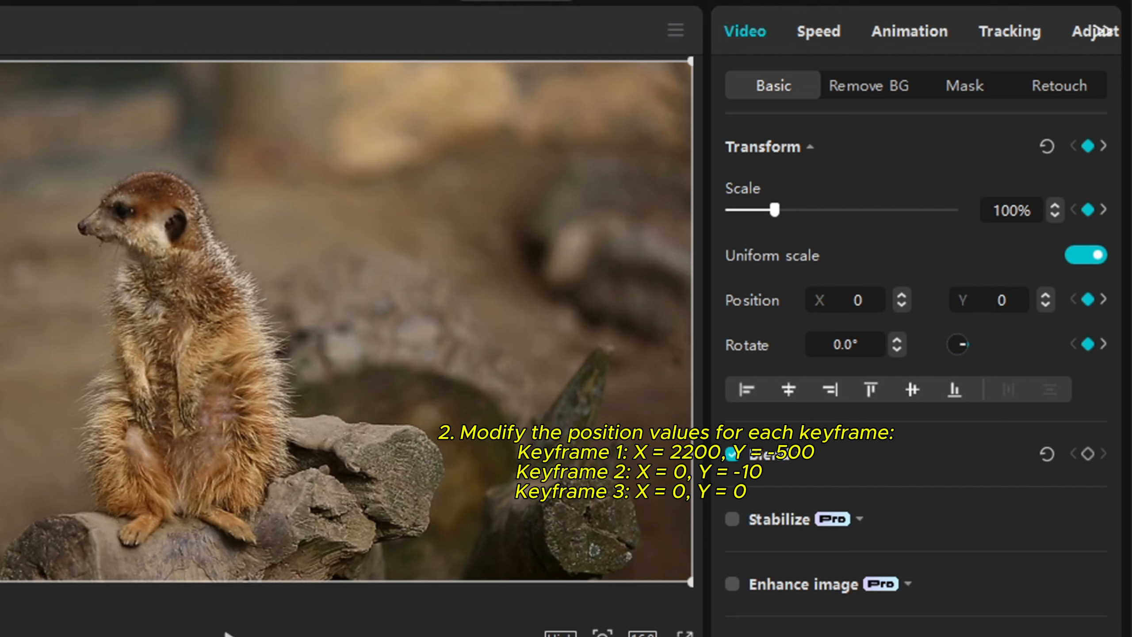
{"action": "type", "text": "2200"}
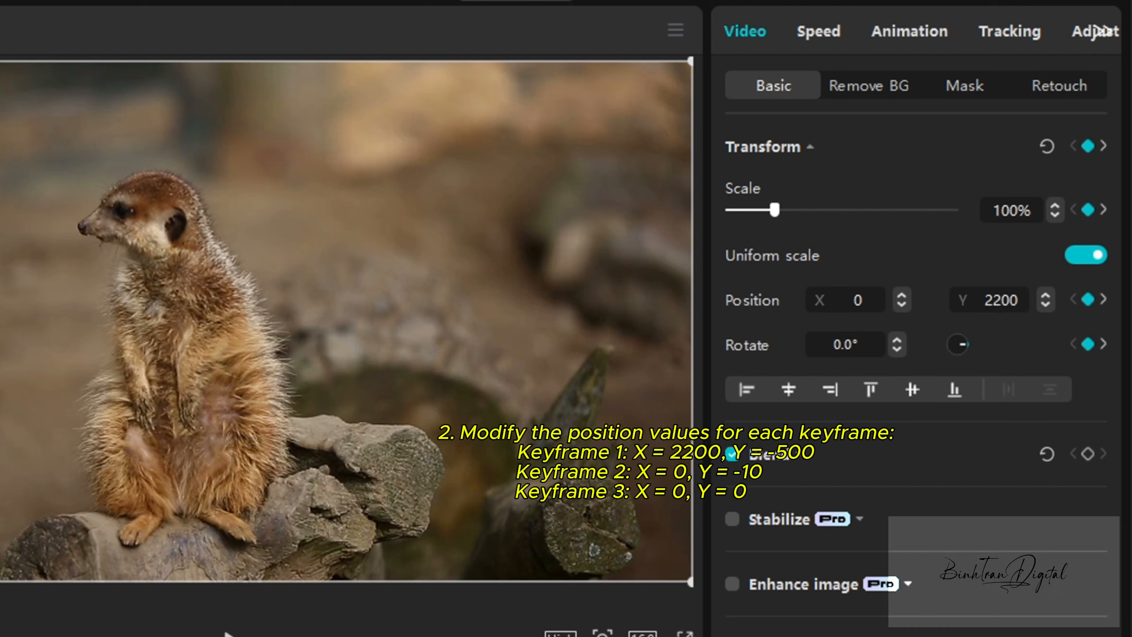
{"action": "left_click", "coordinate": [857, 300]}
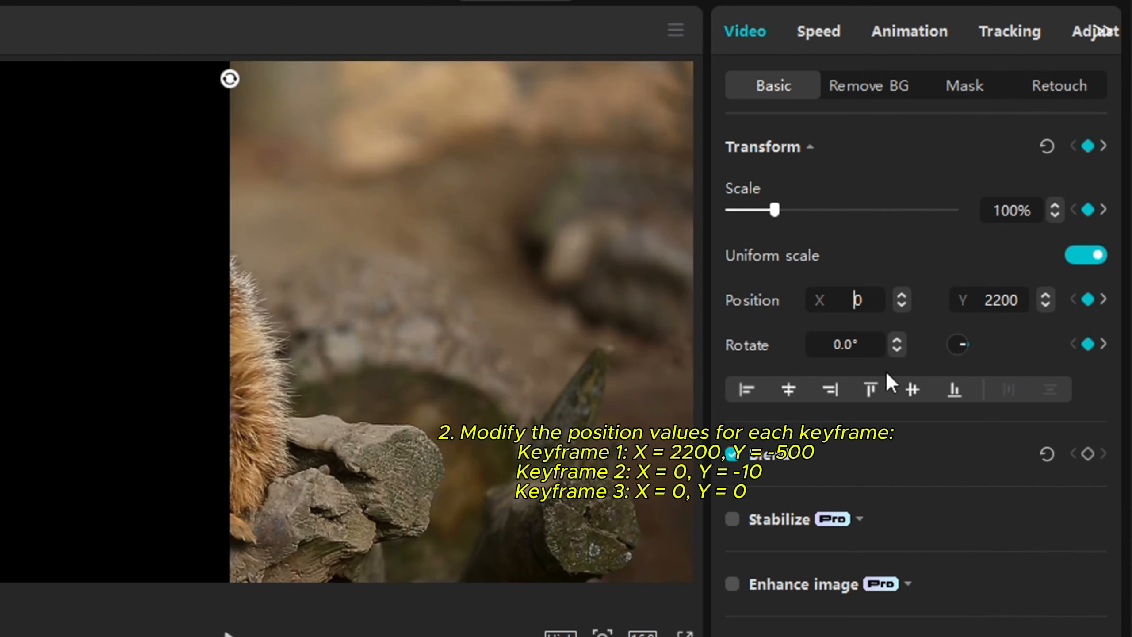
{"action": "type", "text": "500"}
{"action": "key", "text": "BackSpace"}
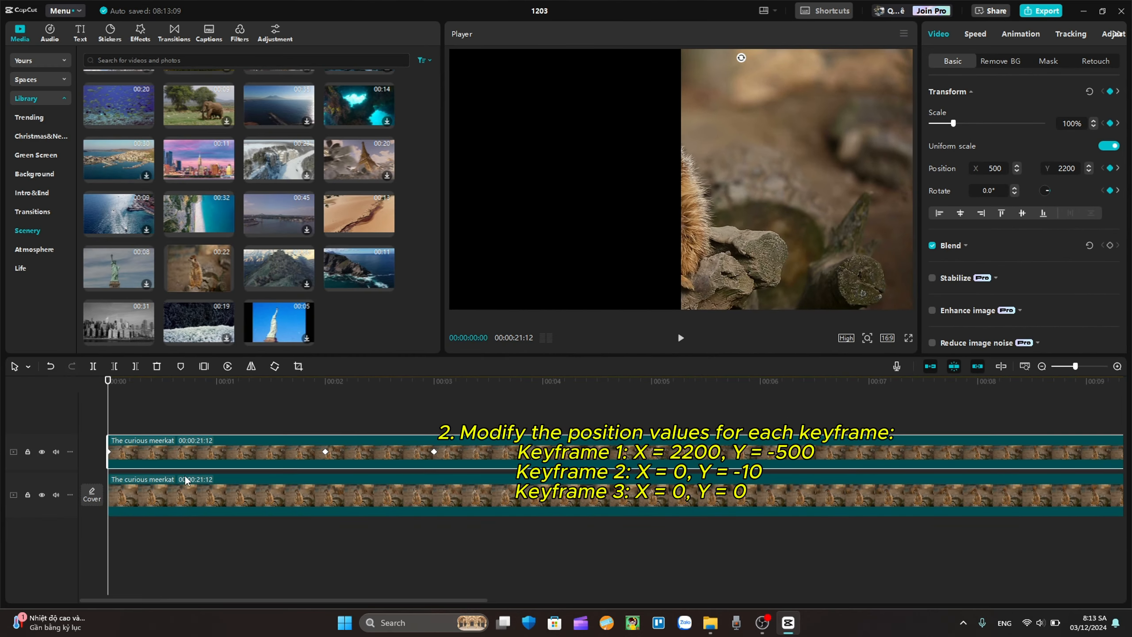
Set the X position of the top clip's 2-second keyframe to -10.
{"action": "left_click", "coordinate": [325, 451]}
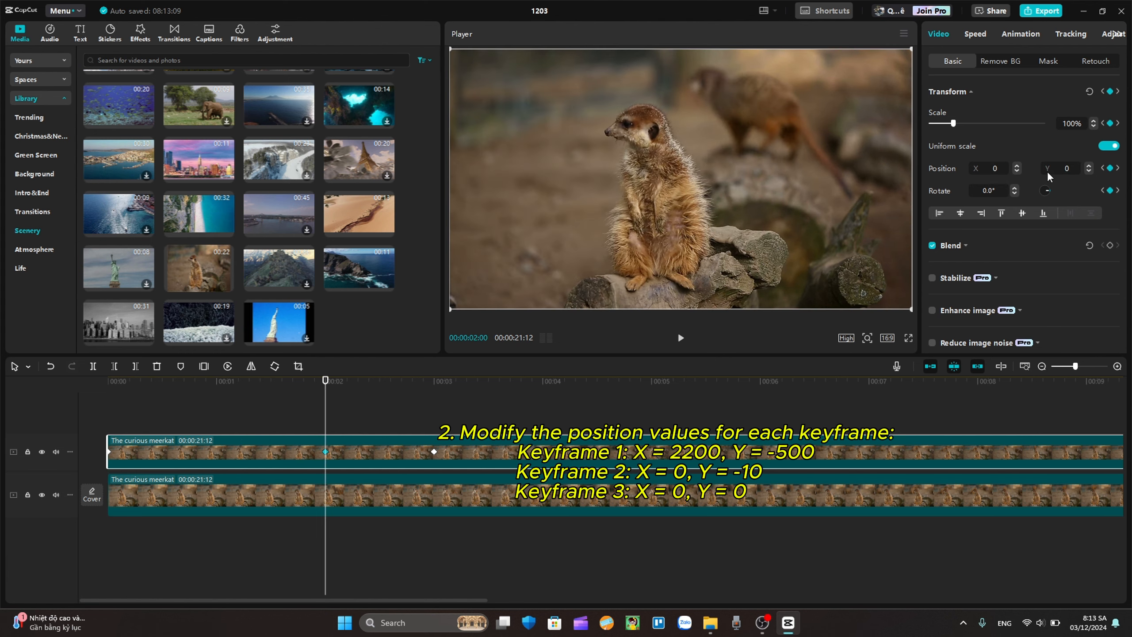
{"action": "left_click", "coordinate": [989, 168]}
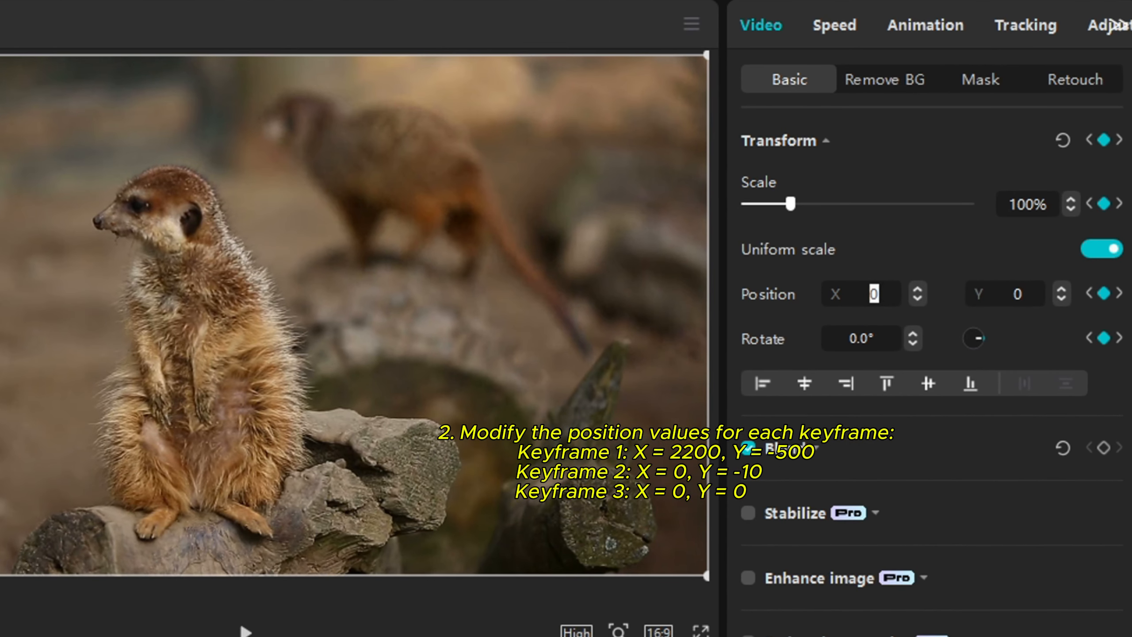
{"action": "type", "text": "10"}
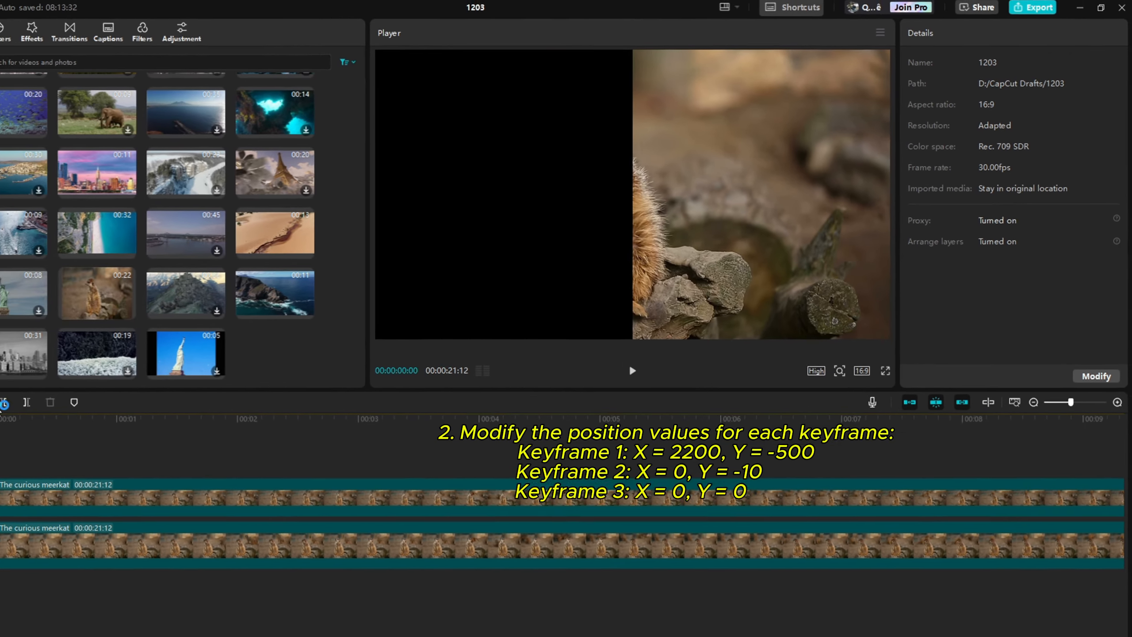
Change the X position of the top clip's first keyframe to -500.
{"action": "left_click", "coordinate": [24, 489]}
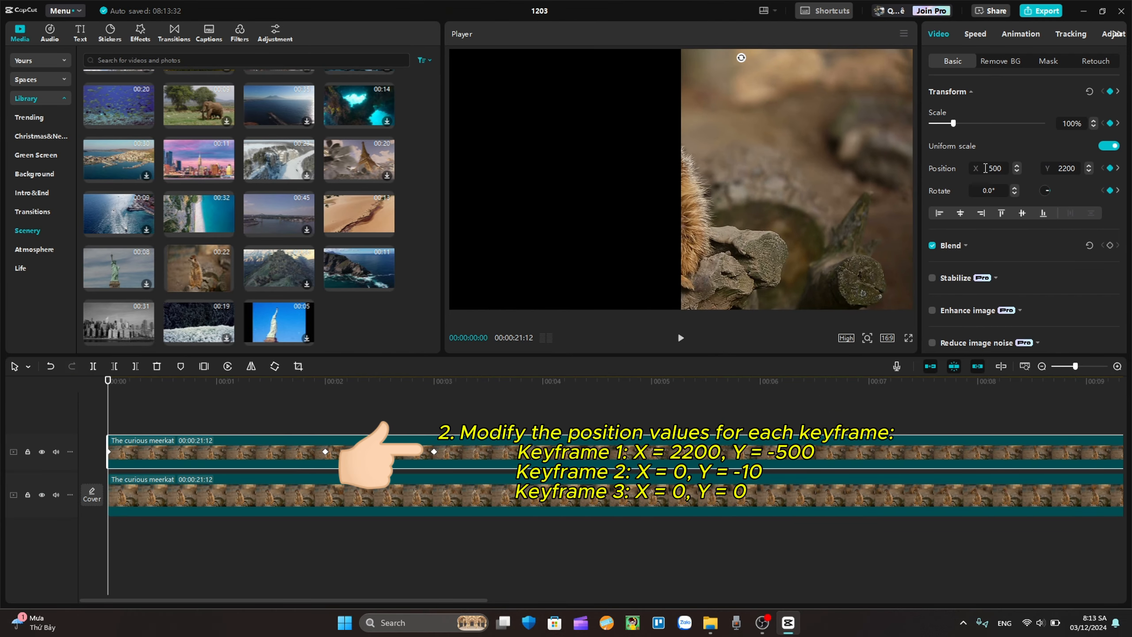
{"action": "type", "text": "-"}
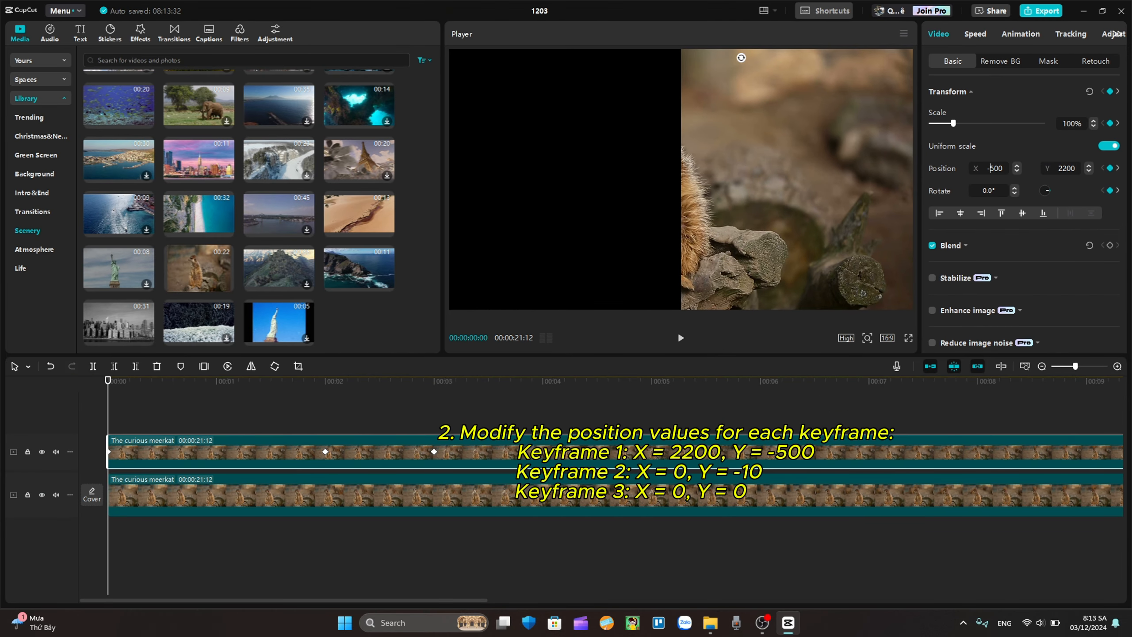
{"action": "key", "text": "Return"}
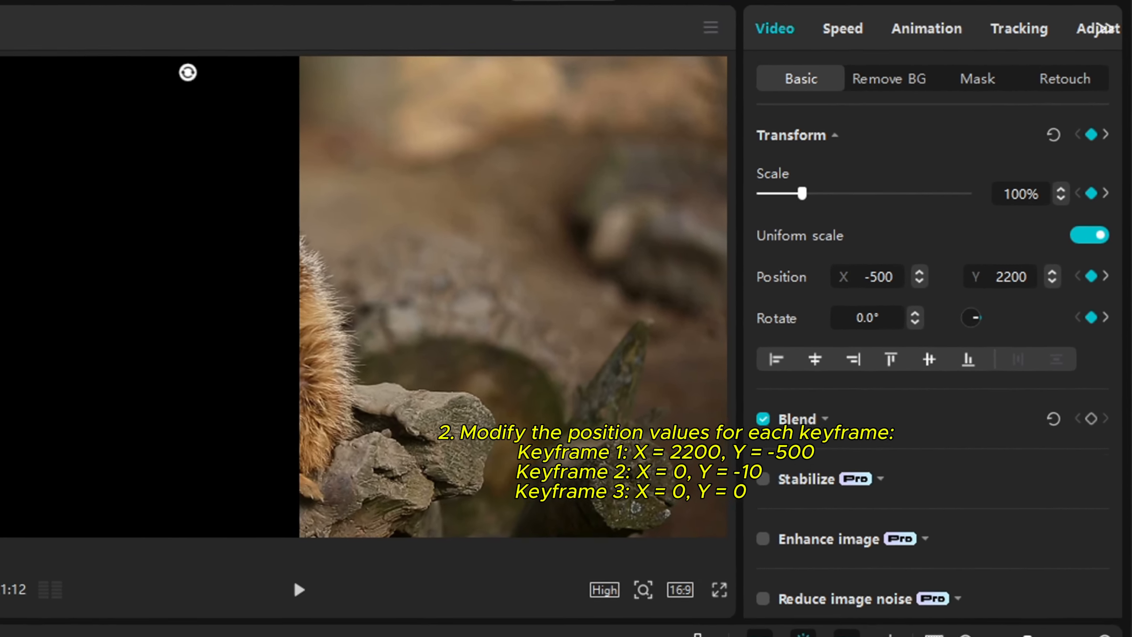
Play the timeline from the start to preview the top clip's keyframed motion.
{"action": "key", "text": "space"}
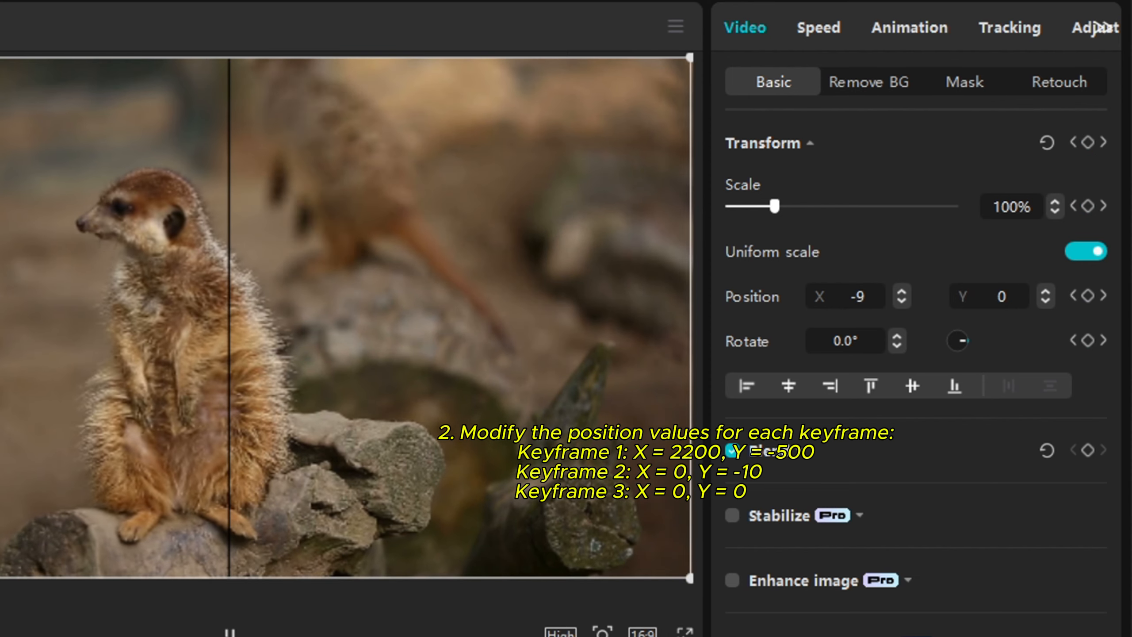
{"action": "key", "text": "space"}
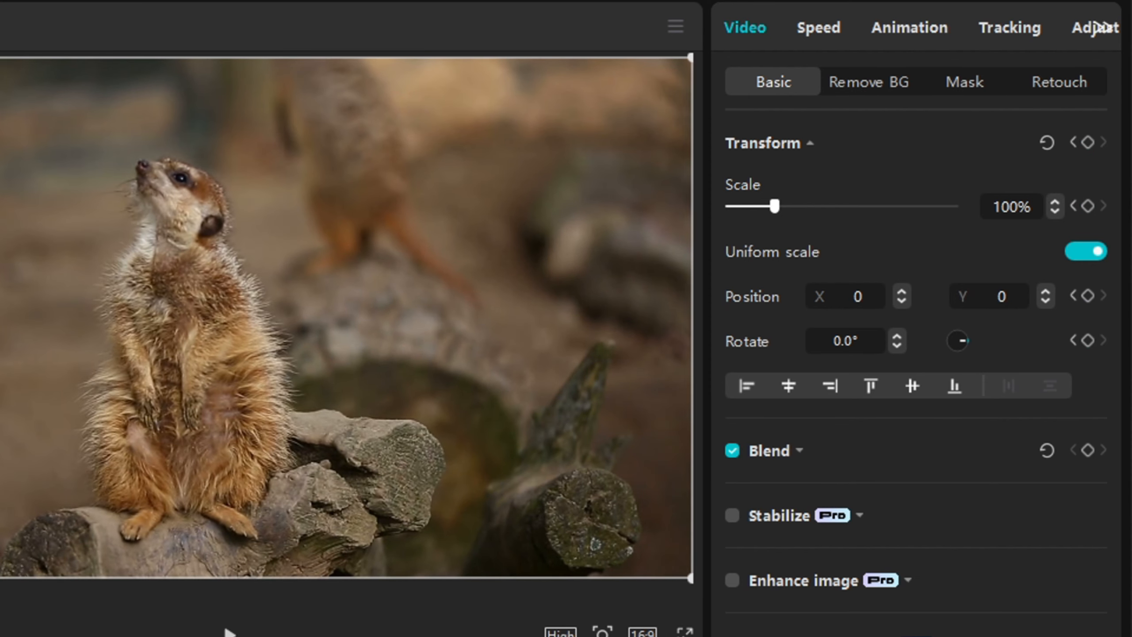
{"action": "key", "text": "Left"}
{"action": "key", "text": "Left"}
{"action": "key", "text": "Left"}
{"action": "key", "text": "Left"}
{"action": "key", "text": "Left"}
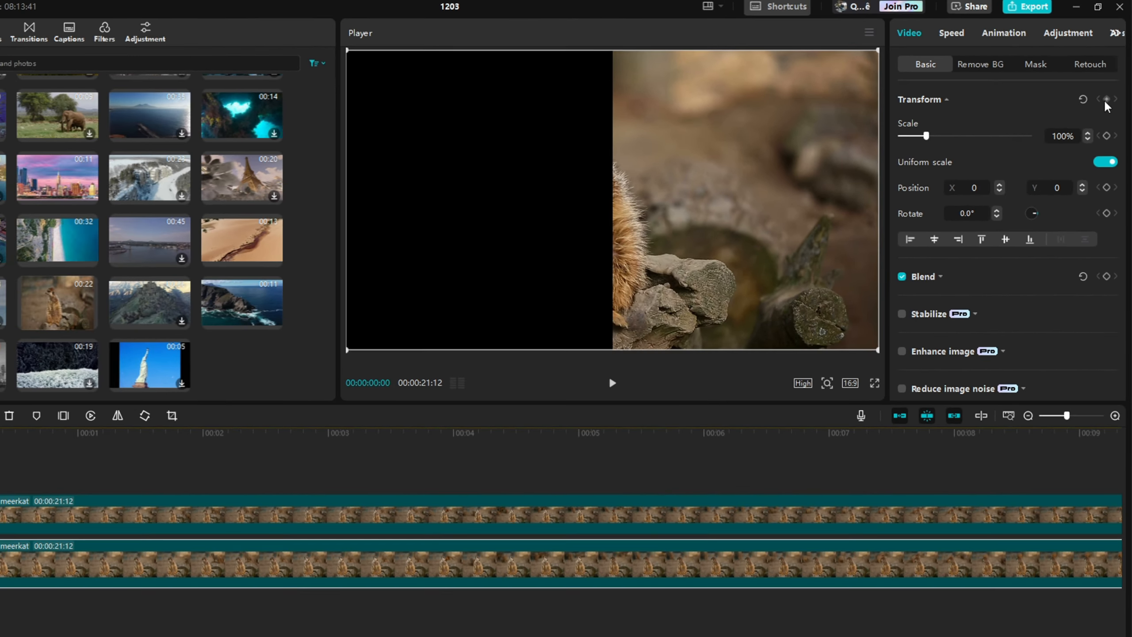
Add Transform keyframes to the bottom clip at 0, 2 and 3 seconds.
{"action": "left_click", "coordinate": [1095, 124]}
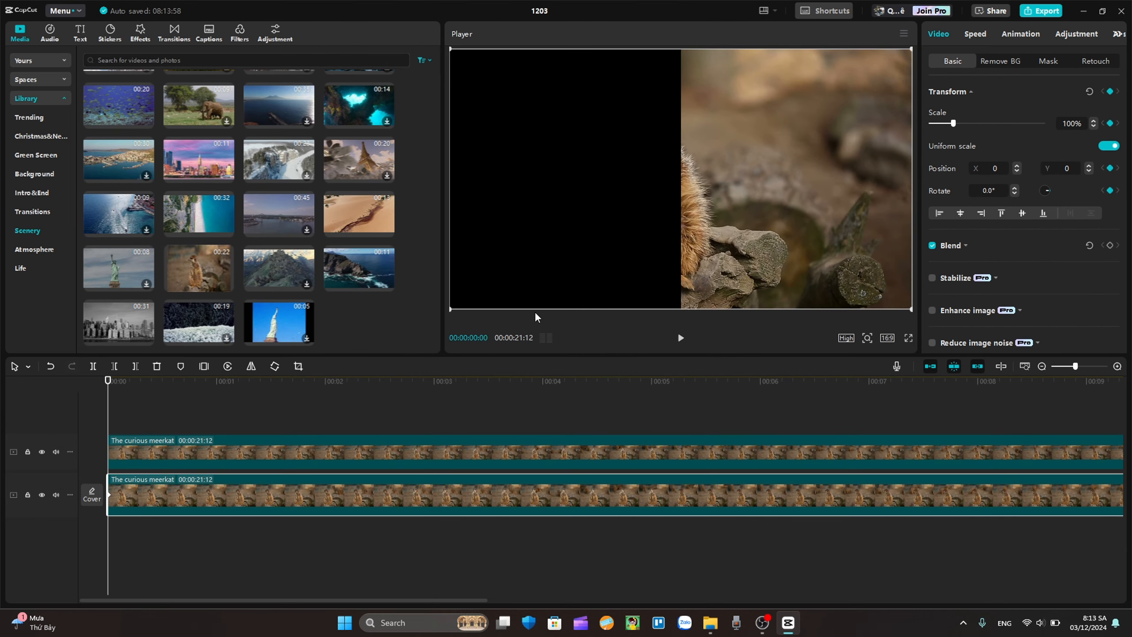
{"action": "left_click", "coordinate": [326, 379]}
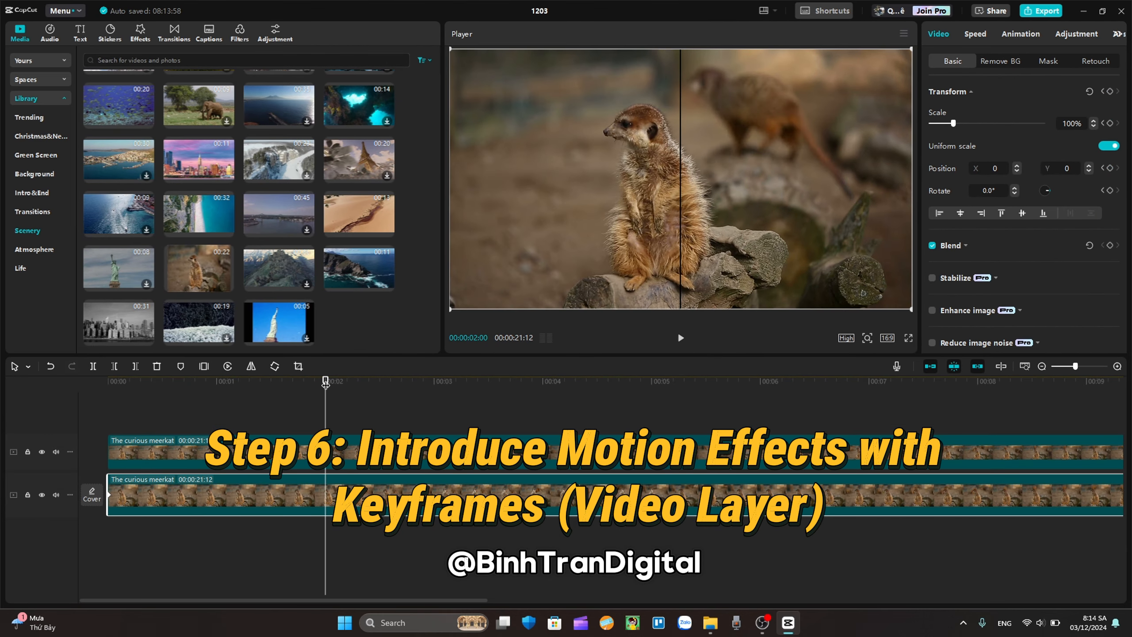
{"action": "left_click", "coordinate": [1110, 92]}
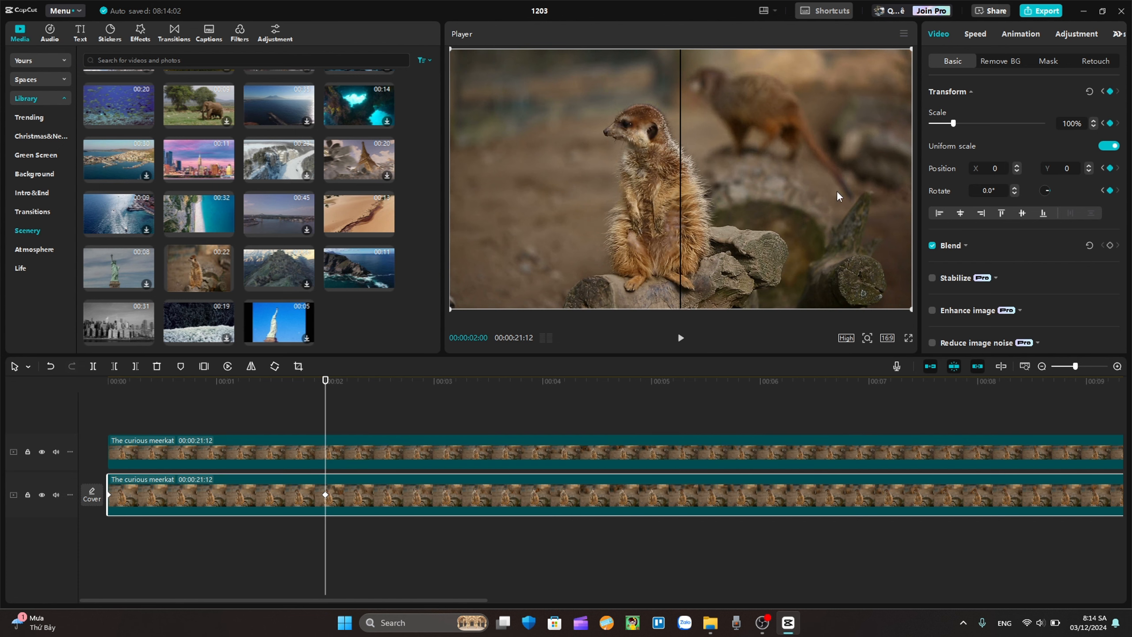
{"action": "left_click", "coordinate": [433, 380]}
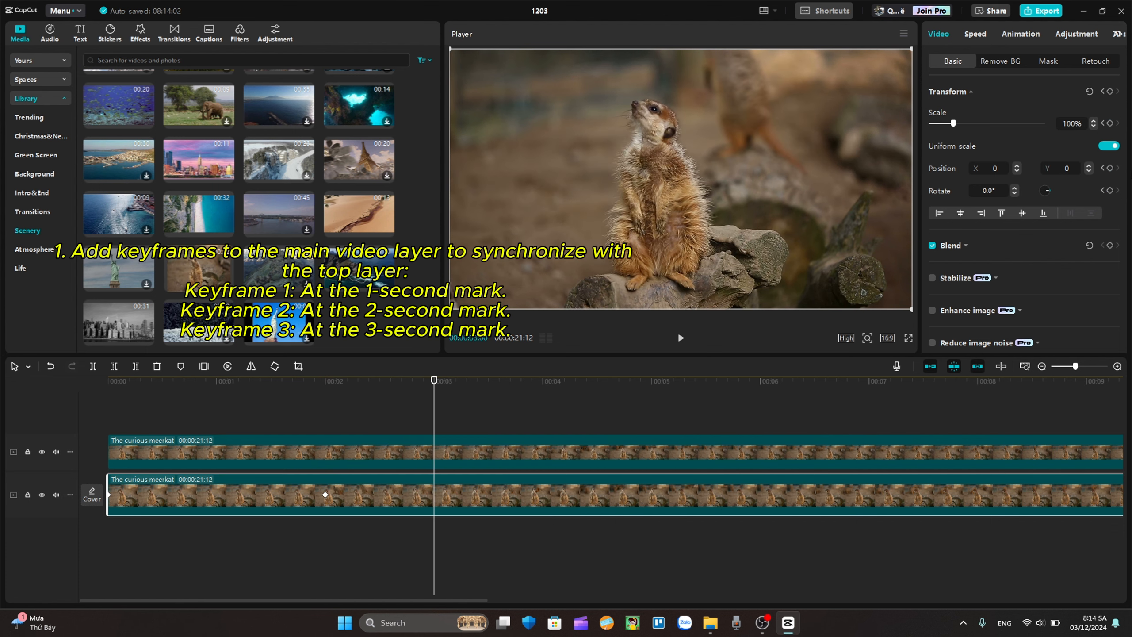
{"action": "left_click", "coordinate": [1109, 92]}
Set the X position of the bottom clip's 2-second keyframe to 10.
{"action": "left_click", "coordinate": [325, 387]}
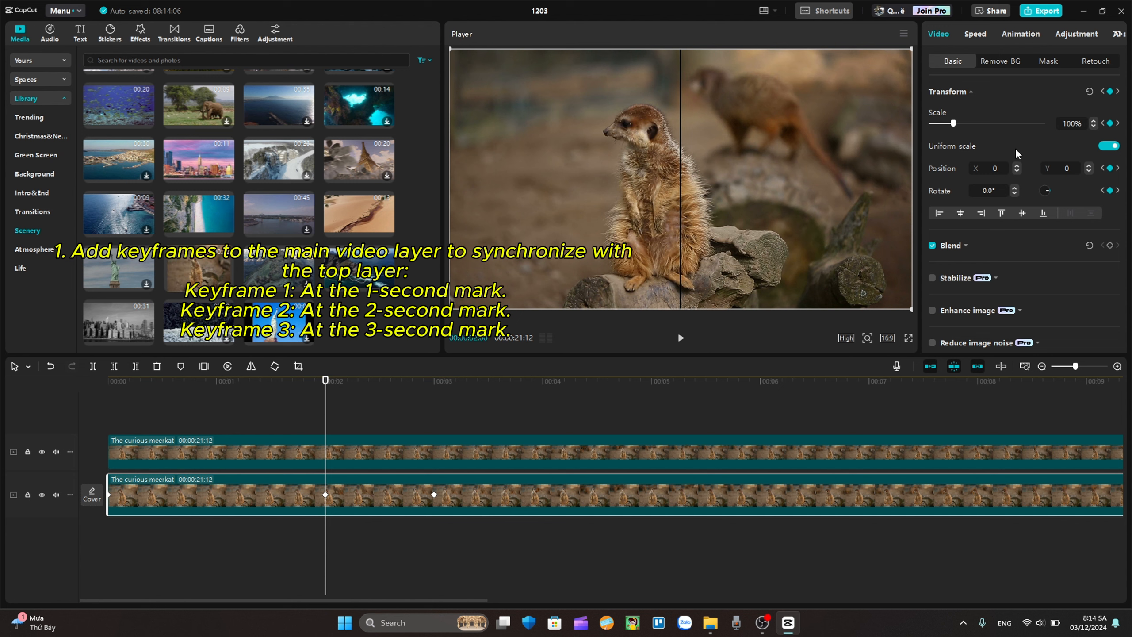
{"action": "type", "text": "10"}
{"action": "key", "text": "Return"}
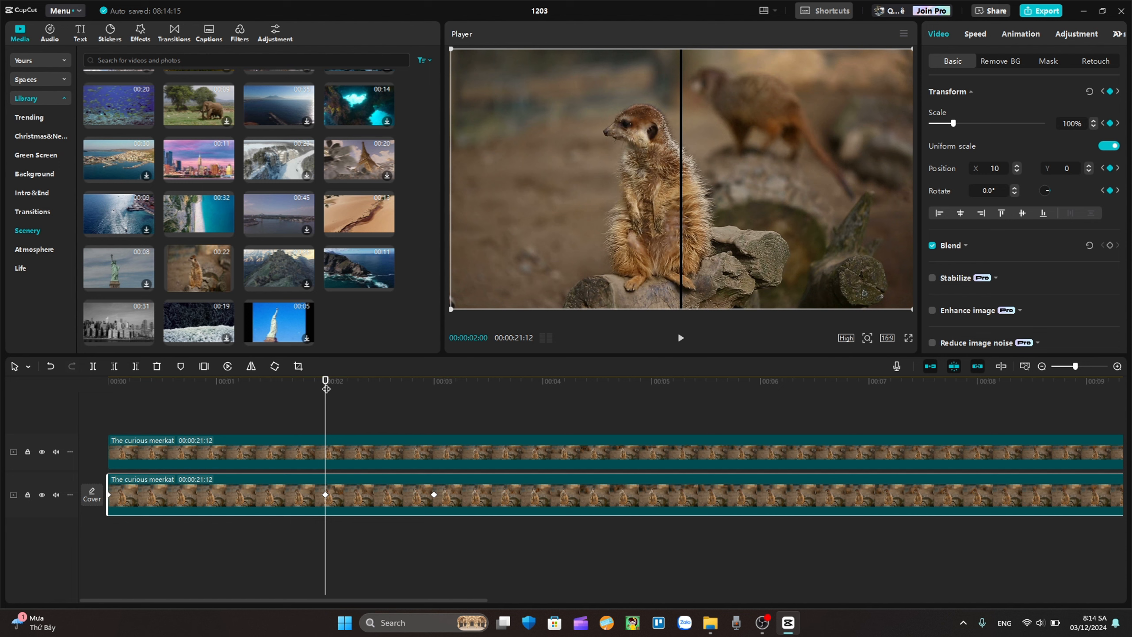
Set the position of the bottom clip's first keyframe at 0 seconds to X 500 and Y -2200.
{"action": "left_click_drag", "start_coordinate": [326, 388], "coordinate": [63, 404]}
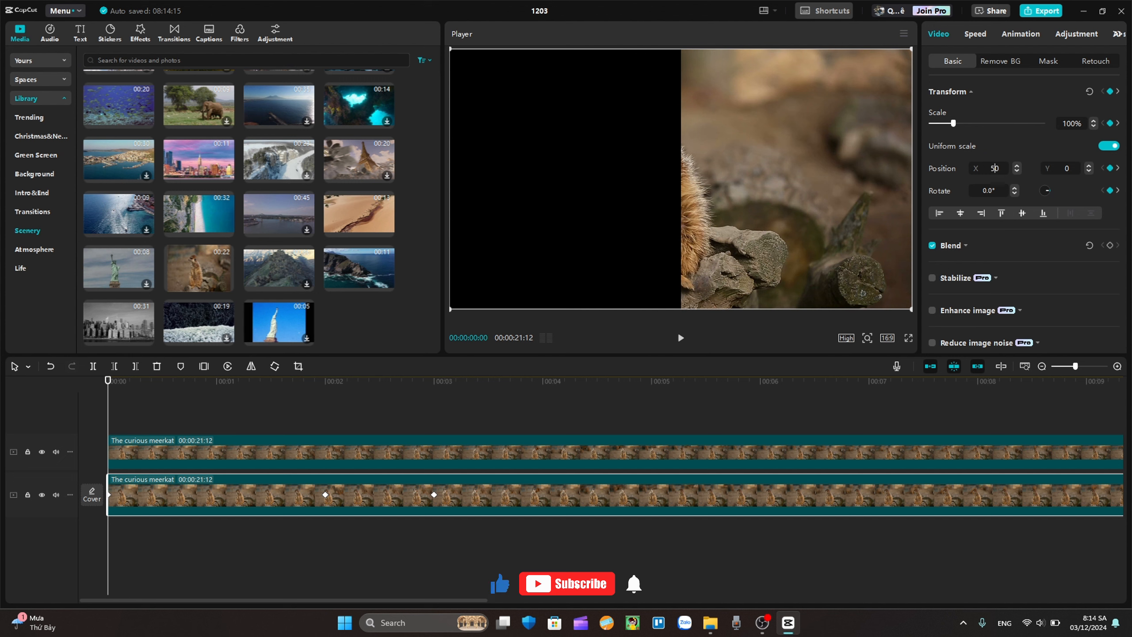
{"action": "type", "text": "0"}
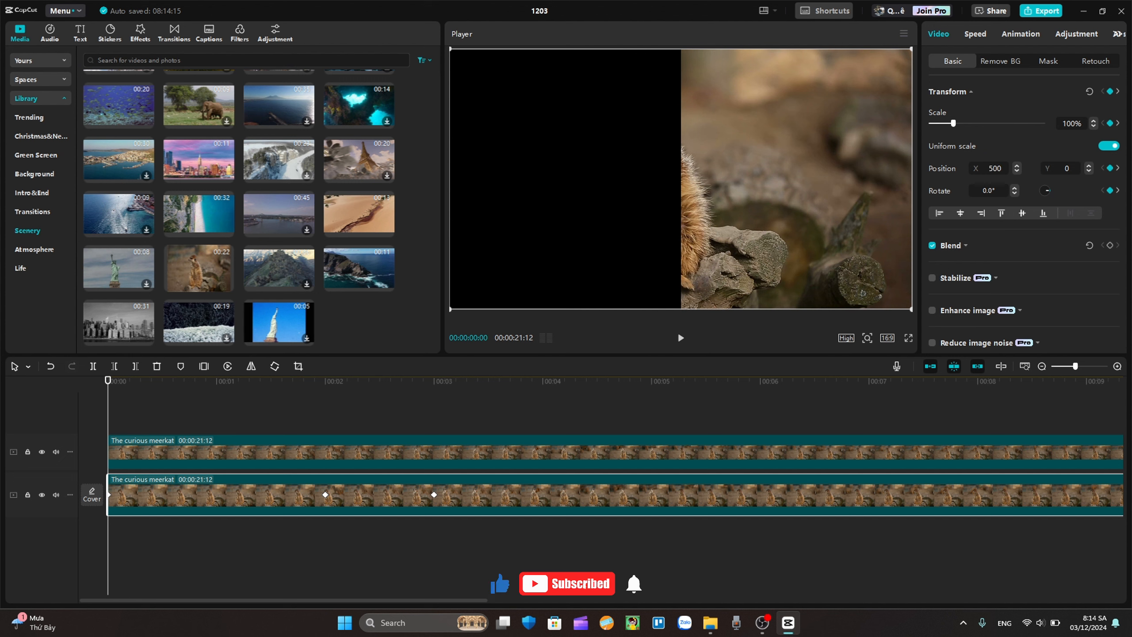
{"action": "left_click", "coordinate": [1067, 168]}
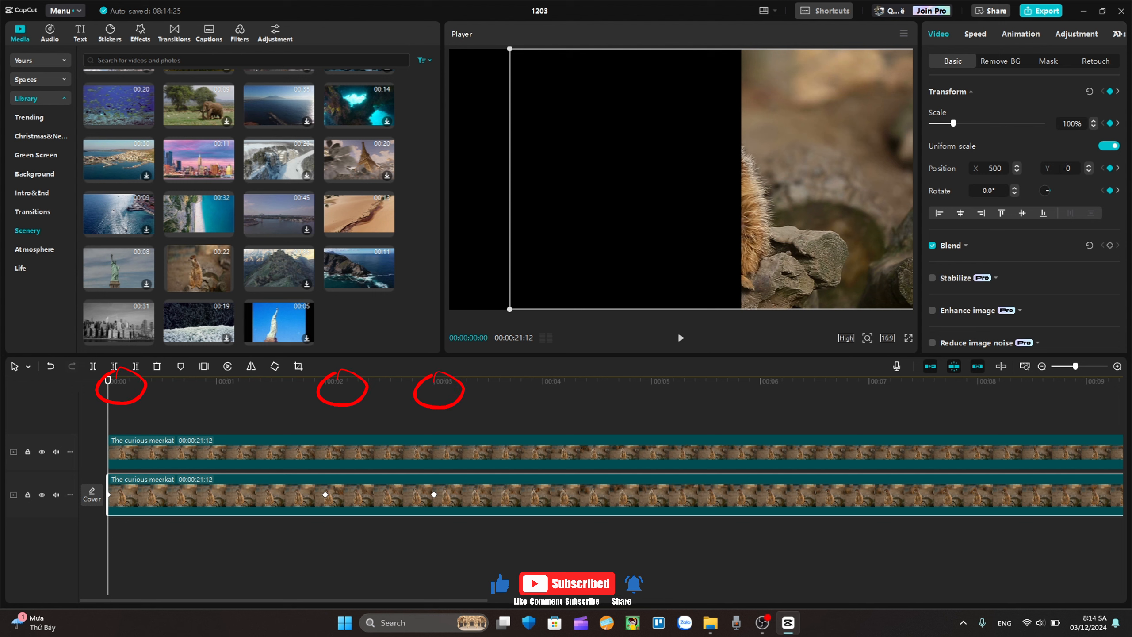
{"action": "type", "text": "-2200"}
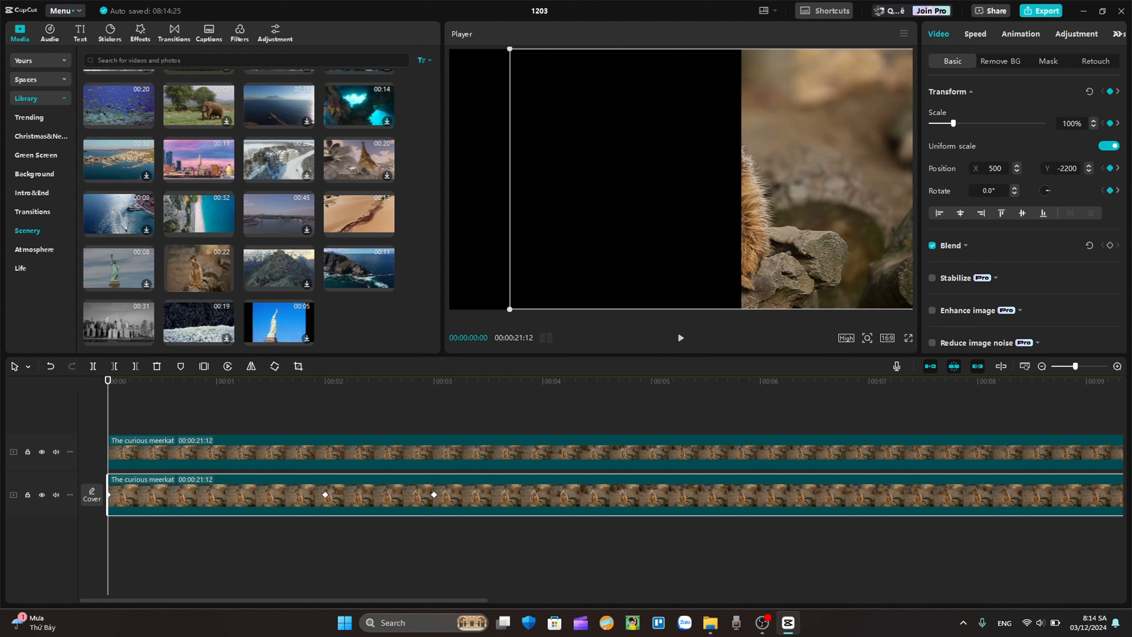
{"action": "key", "text": "Return"}
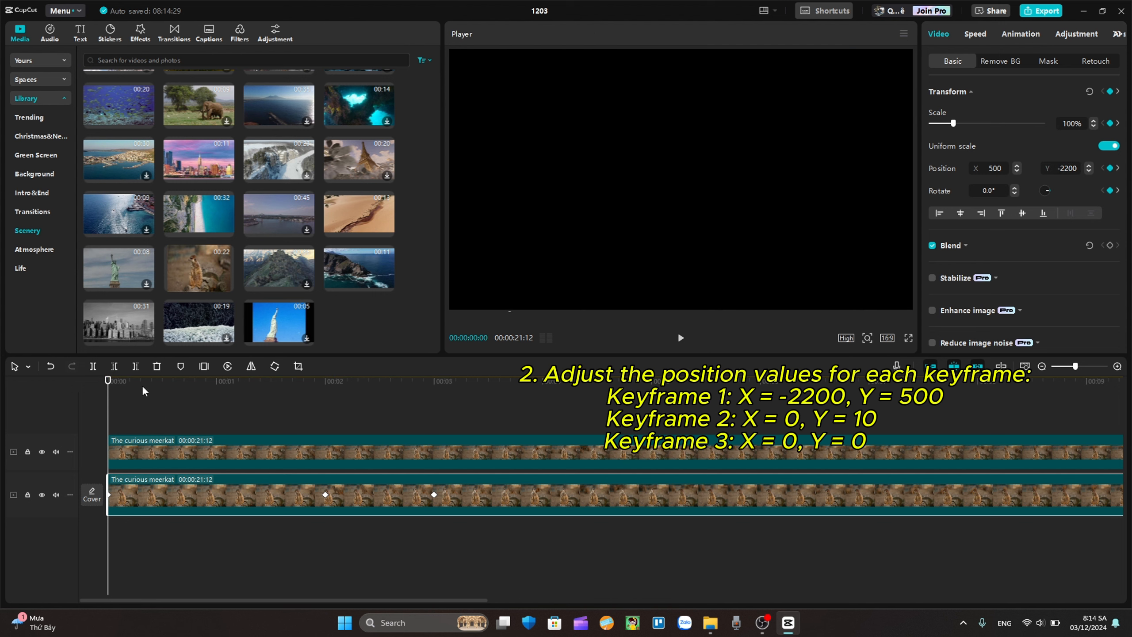
Compare the first-keyframe positions of both clips and play the timeline from the start to preview the split-screen motion.
{"action": "left_click", "coordinate": [131, 454]}
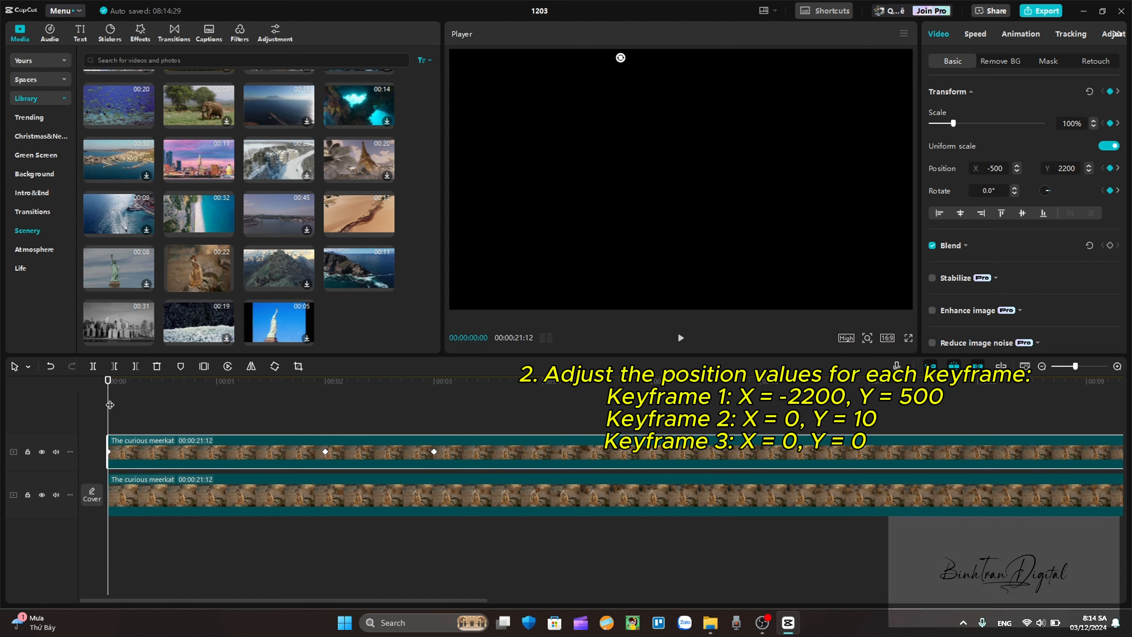
{"action": "left_click", "coordinate": [120, 500]}
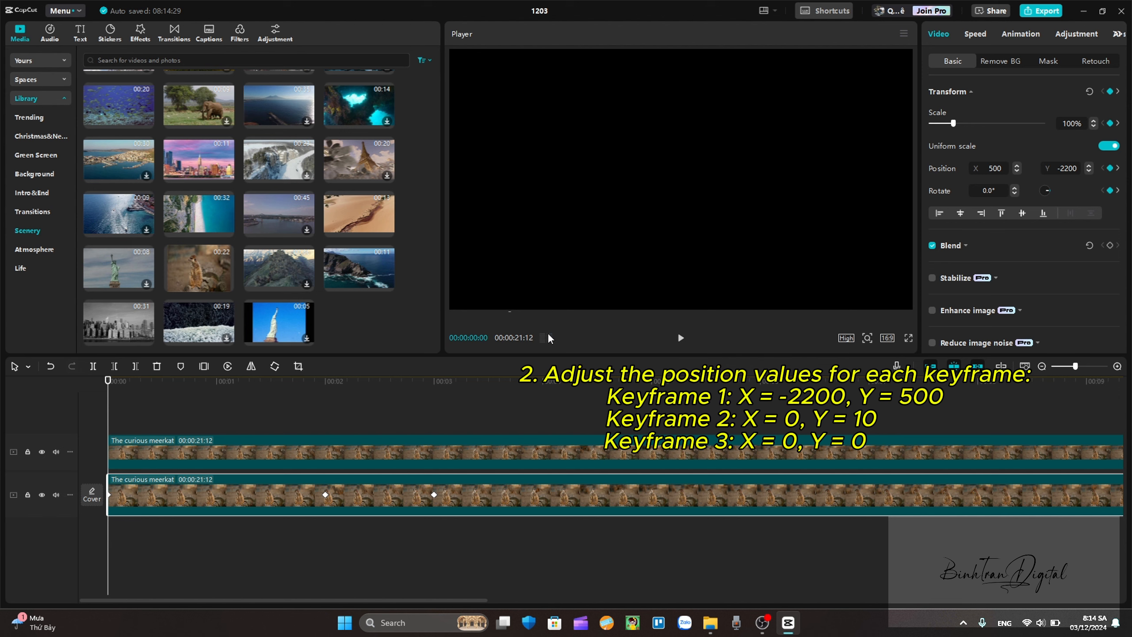
{"action": "left_click", "coordinate": [681, 337]}
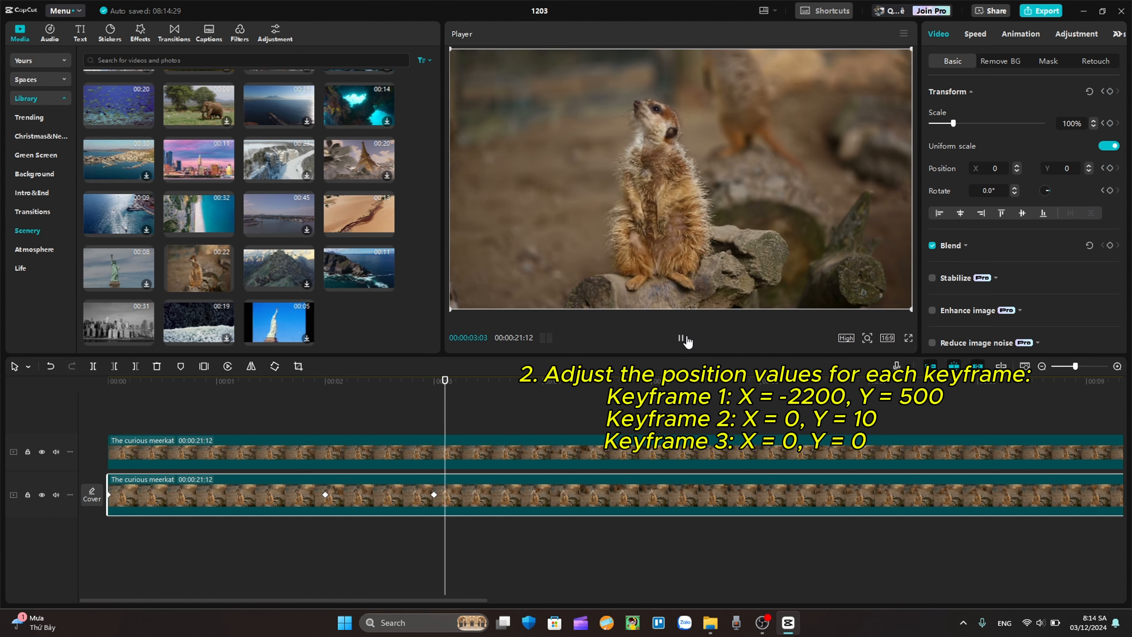
{"action": "left_click", "coordinate": [682, 337]}
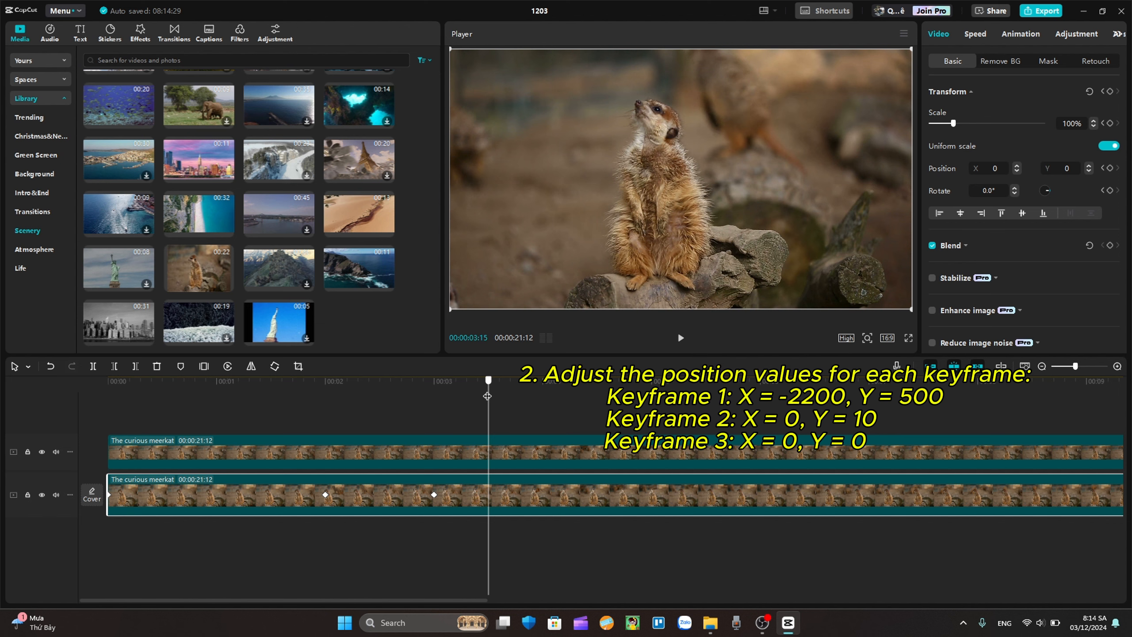
Add a third copy of the meerkat video from the library on its own track beneath the two keyframed clips, starting at 0 seconds.
{"action": "left_click_drag", "start_coordinate": [487, 395], "coordinate": [433, 444]}
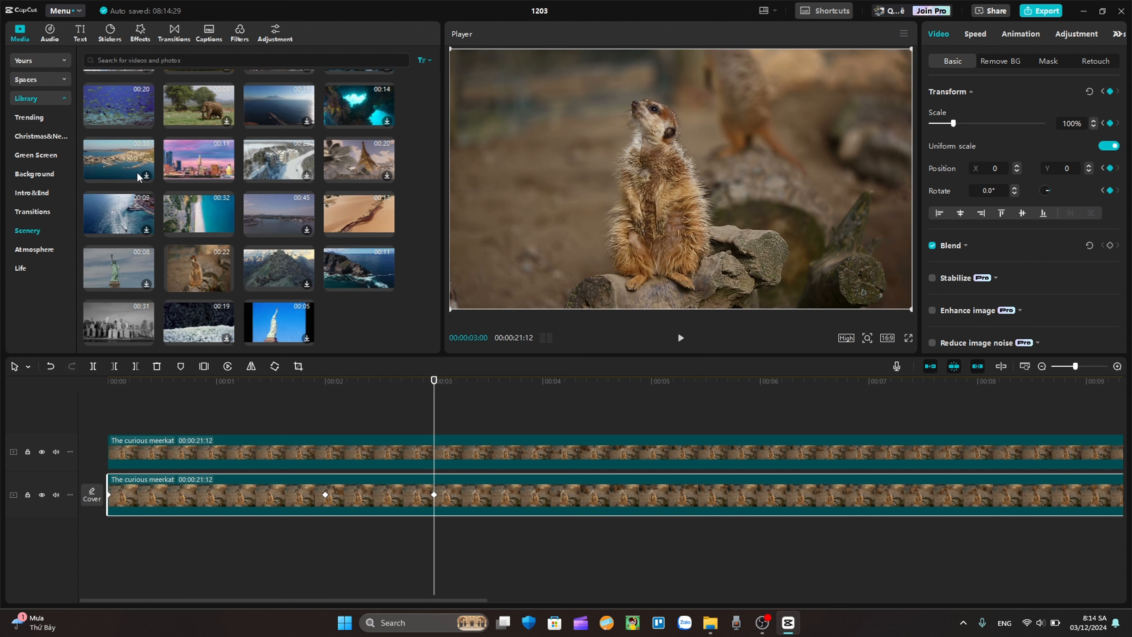
{"action": "left_click_drag", "start_coordinate": [211, 268], "coordinate": [110, 558]}
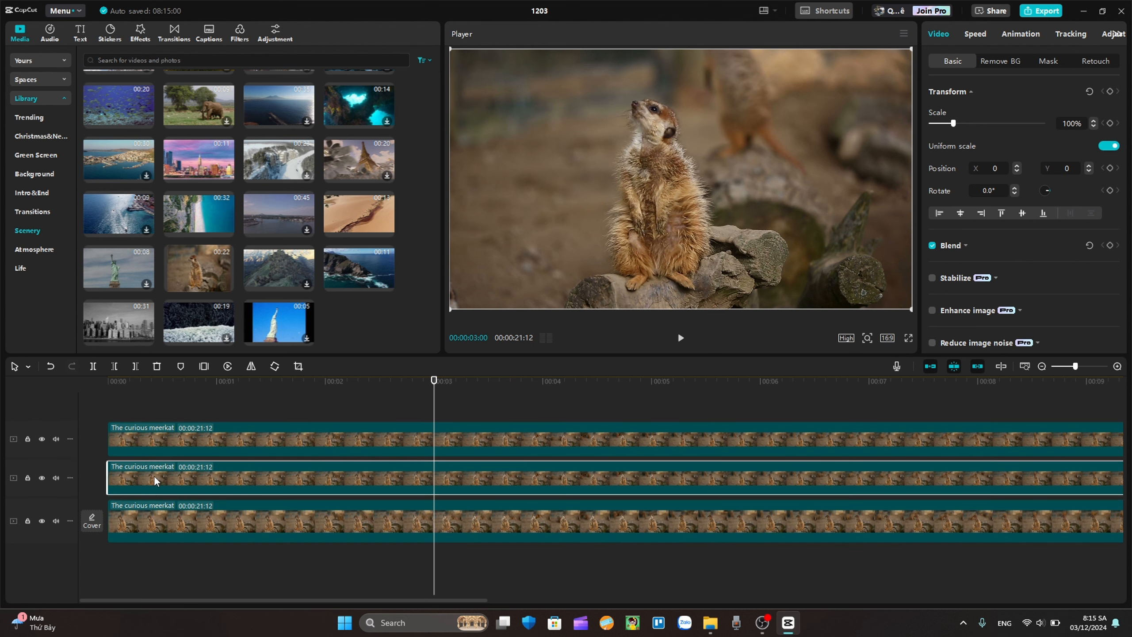
{"action": "left_click_drag", "start_coordinate": [155, 480], "coordinate": [154, 563]}
{"action": "left_click", "coordinate": [169, 515]}
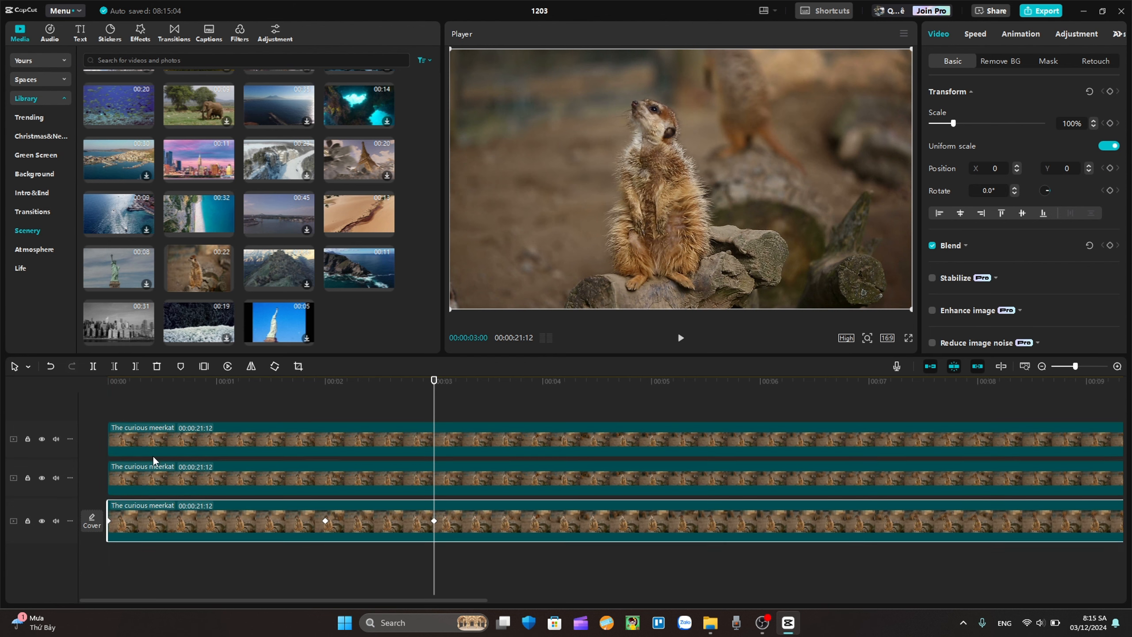
{"action": "left_click_drag", "start_coordinate": [153, 461], "coordinate": [179, 549]}
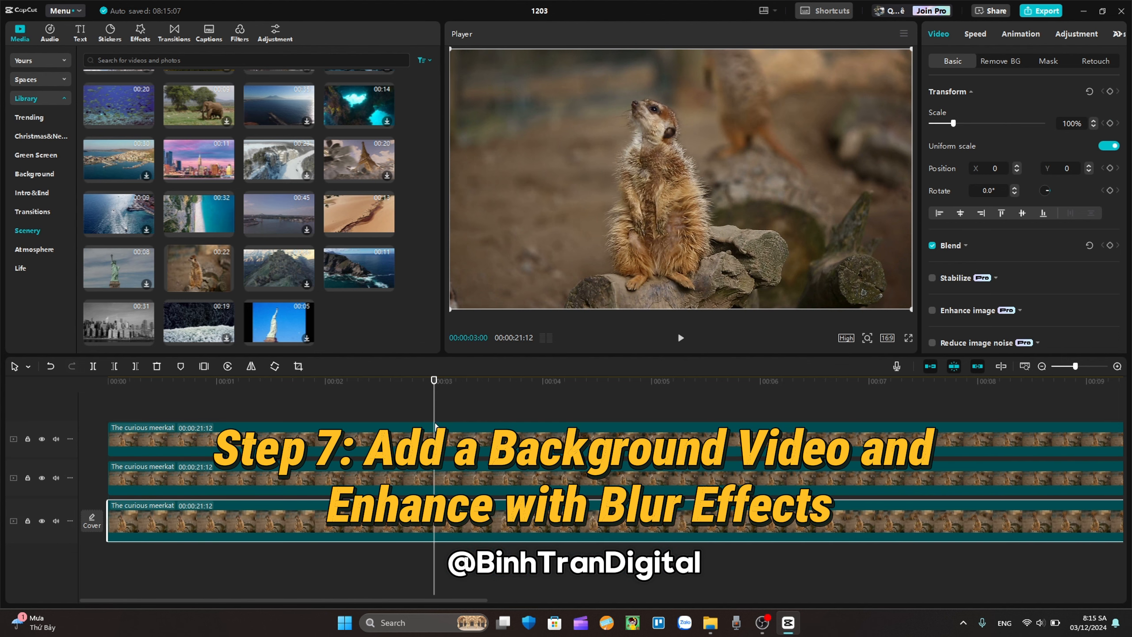
Trim the two upper clips to end at 3 seconds and split the background clip at the same point.
{"action": "left_click", "coordinate": [484, 439]}
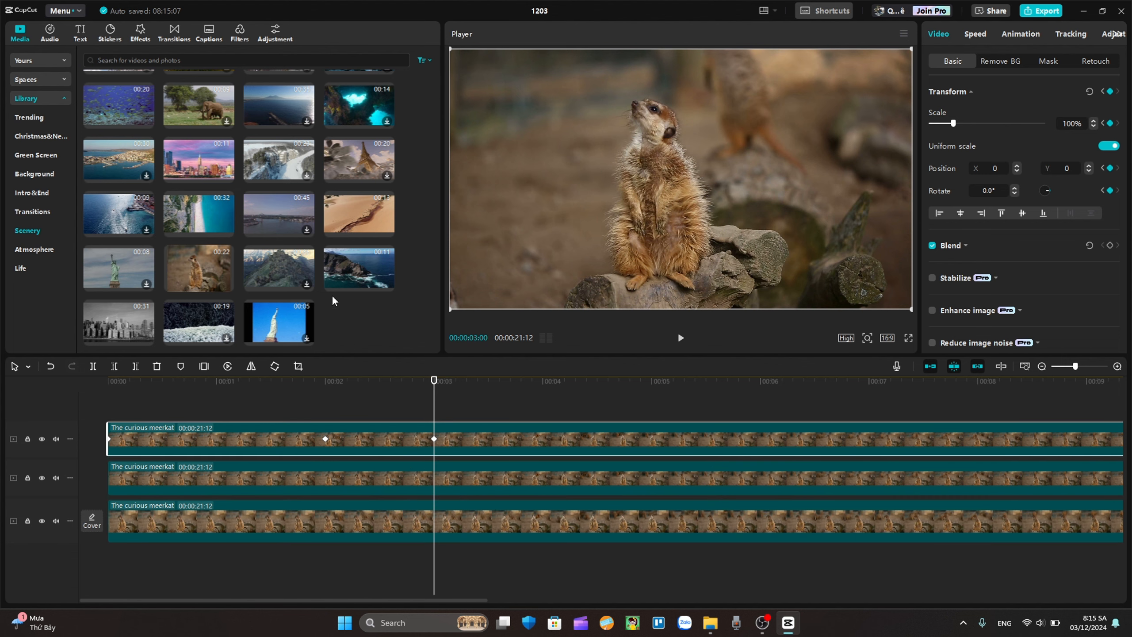
{"action": "left_click", "coordinate": [136, 366]}
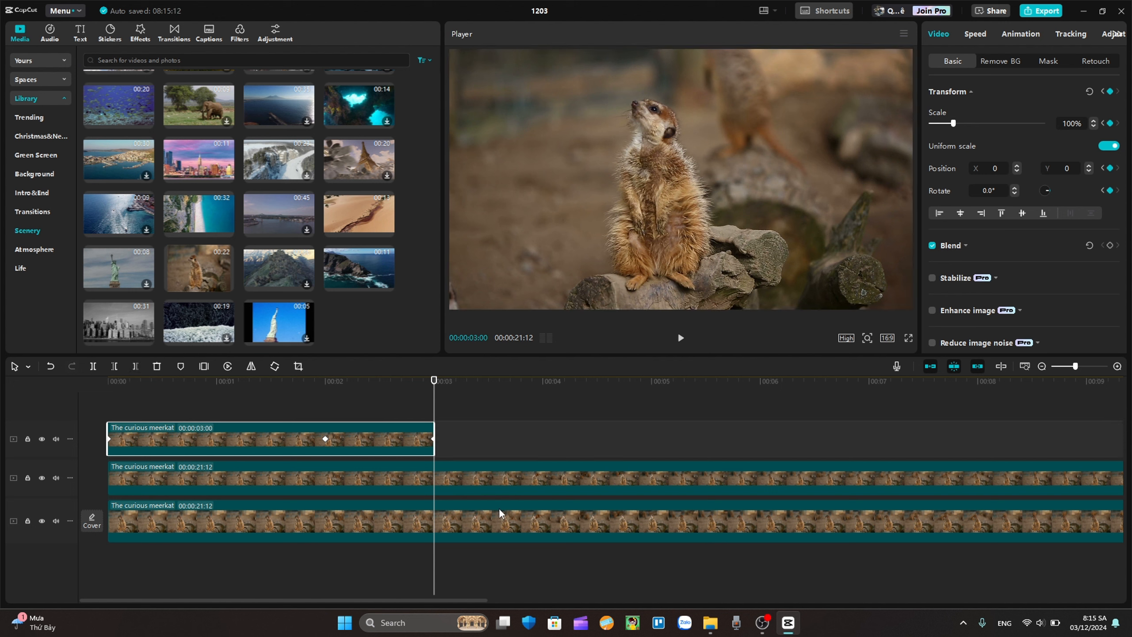
{"action": "left_click", "coordinate": [439, 480]}
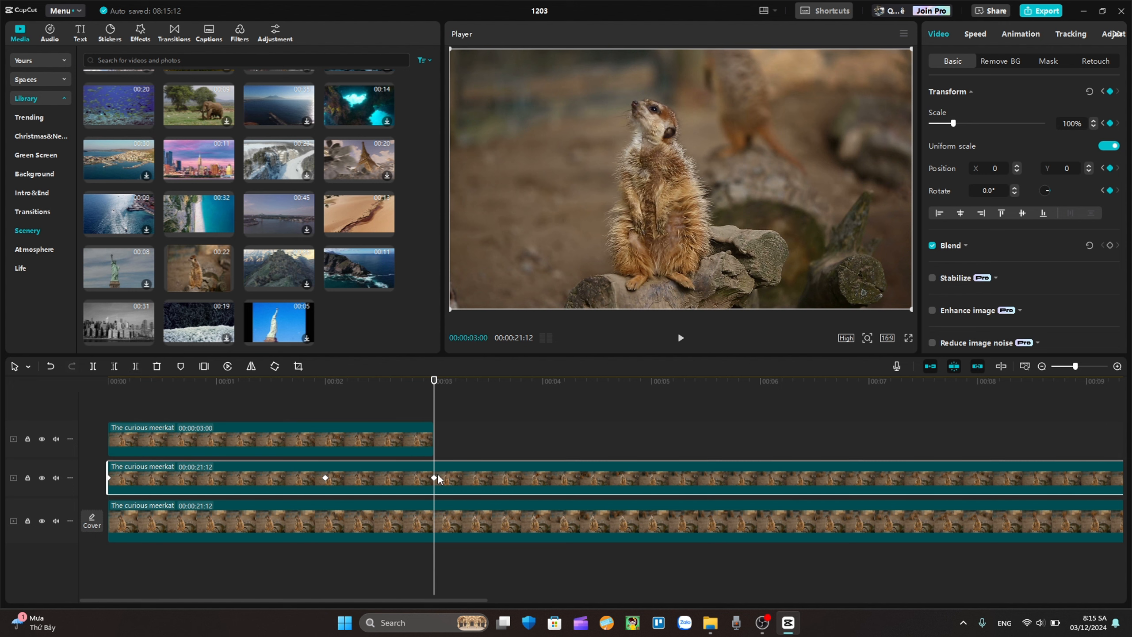
{"action": "left_click", "coordinate": [136, 369]}
{"action": "left_click", "coordinate": [418, 524]}
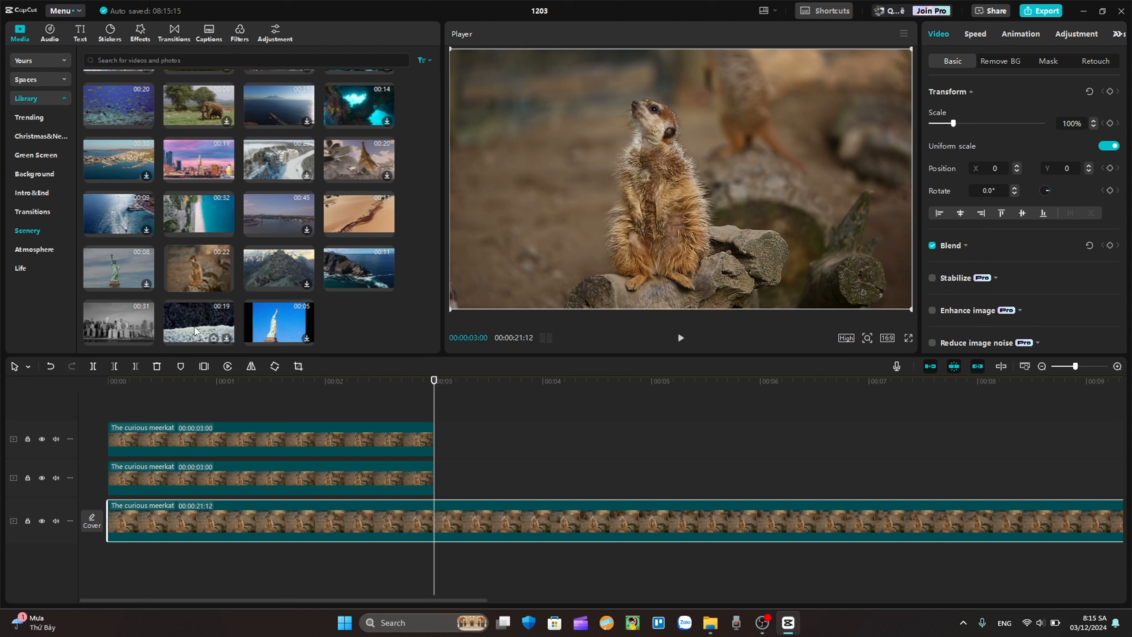
{"action": "left_click", "coordinate": [93, 367]}
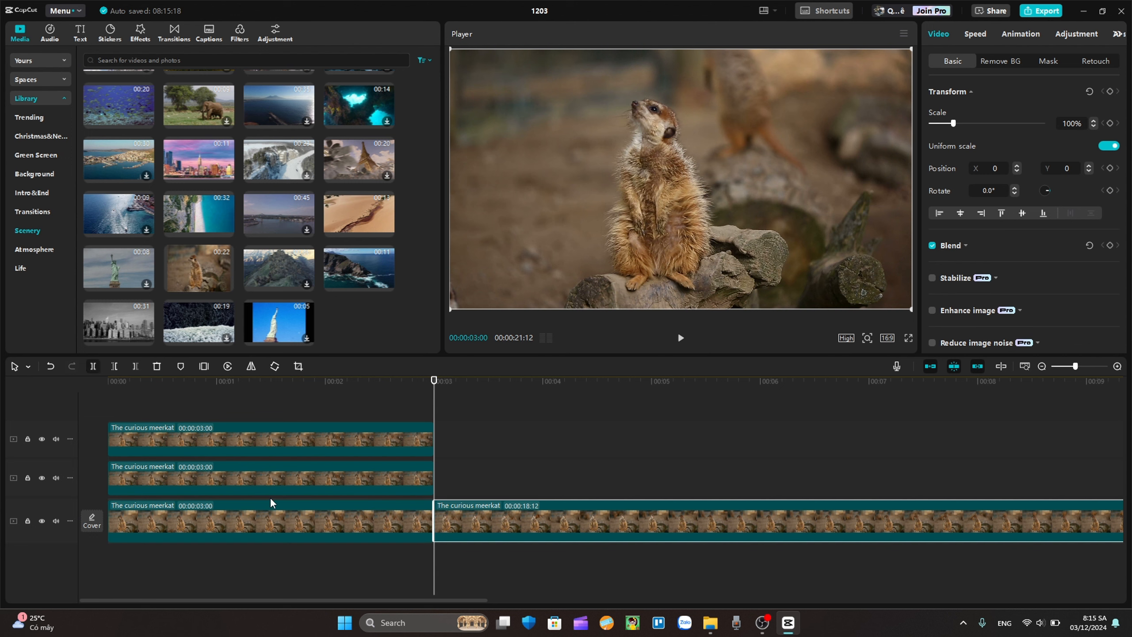
Search the video effects for "blur" and apply the first Blur effect to the background clip's opening 3-second segment.
{"action": "left_click", "coordinate": [315, 532]}
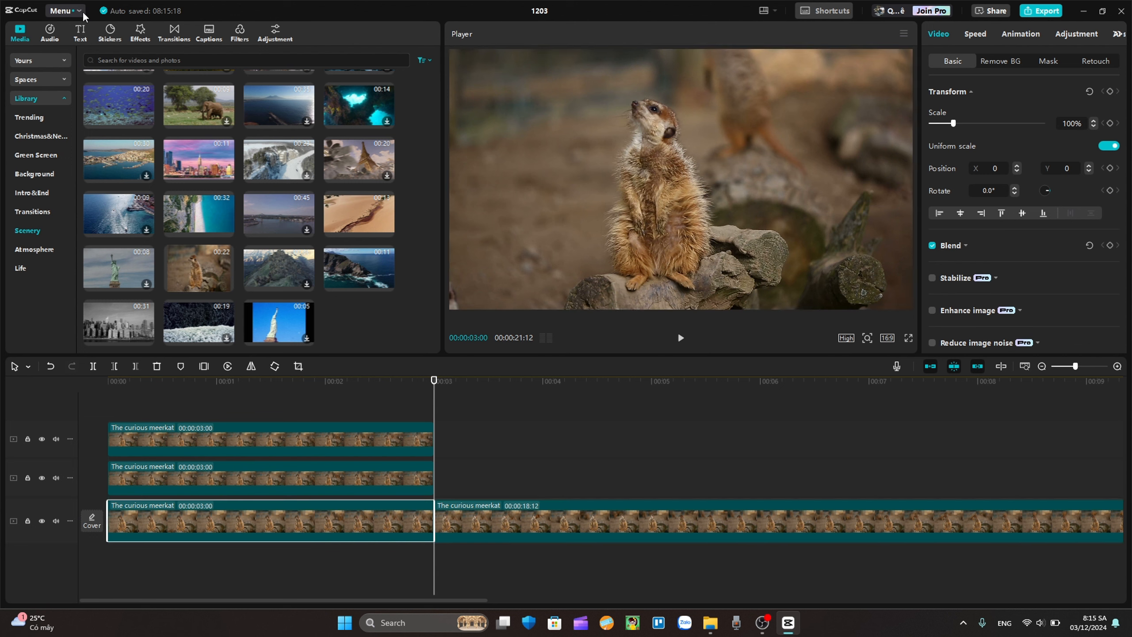
{"action": "left_click", "coordinate": [141, 34]}
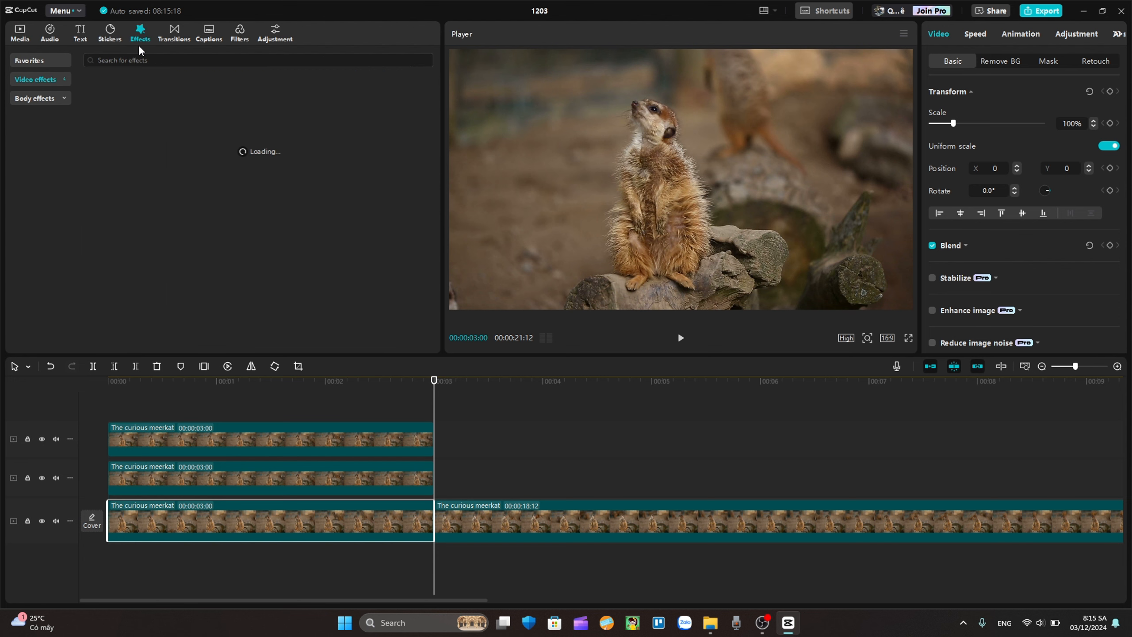
{"action": "left_click", "coordinate": [147, 61]}
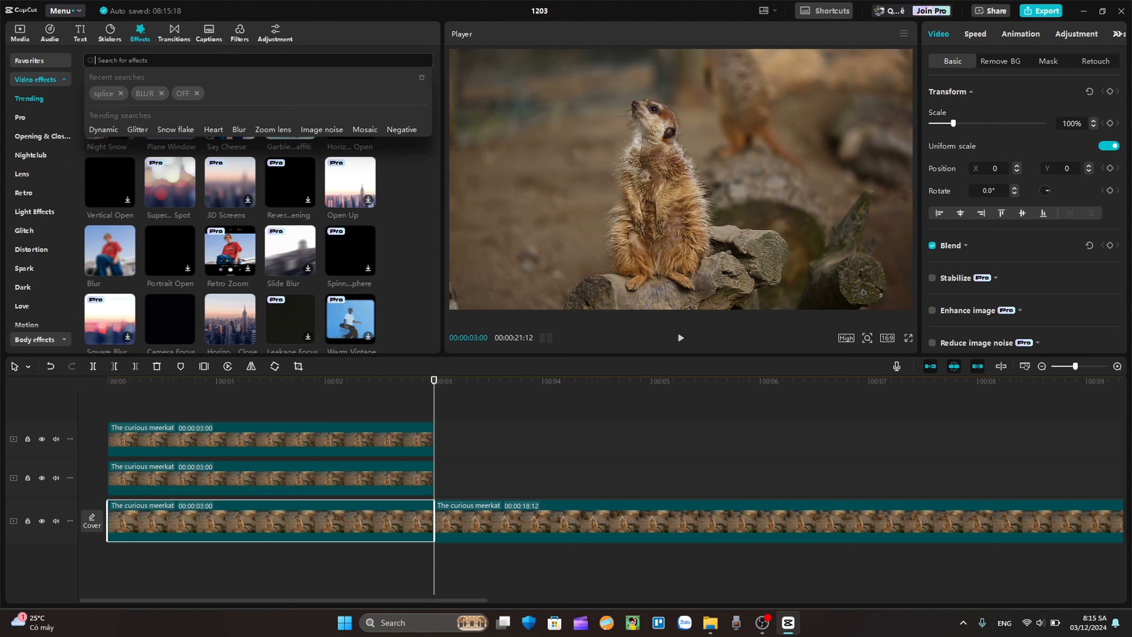
{"action": "type", "text": "blur"}
{"action": "key", "text": "Return"}
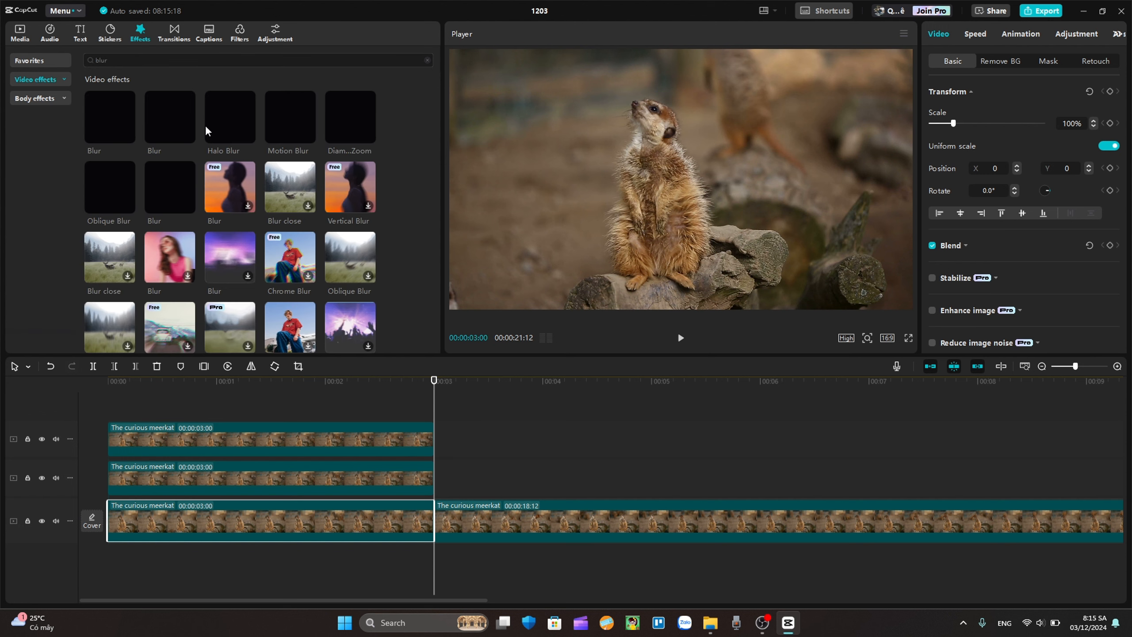
{"action": "left_click", "coordinate": [112, 125]}
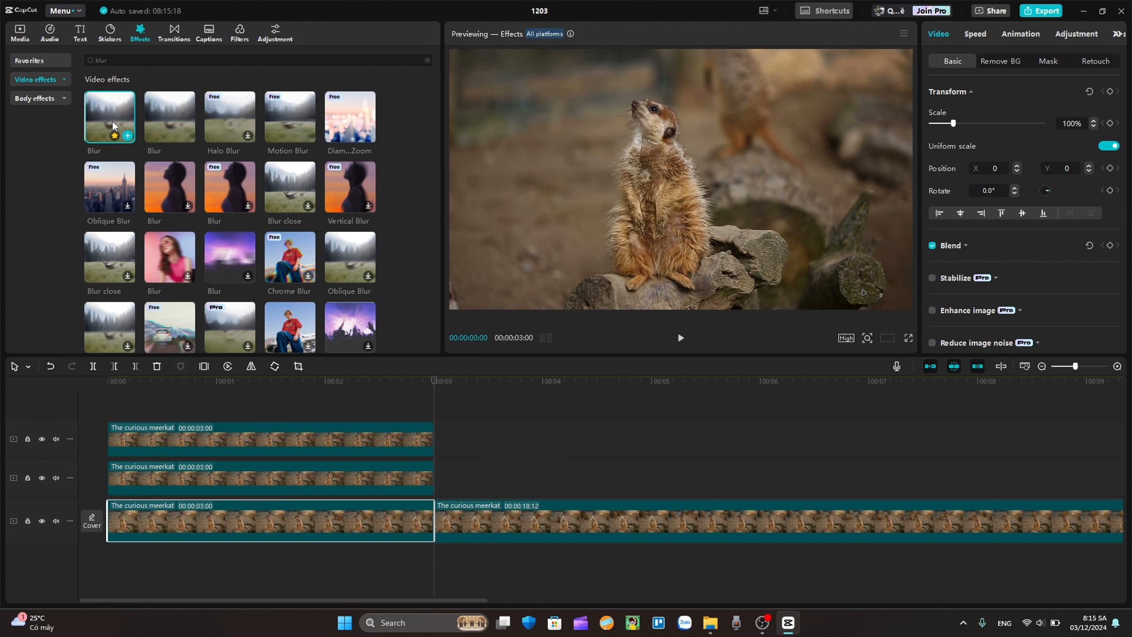
{"action": "left_click_drag", "start_coordinate": [112, 125], "coordinate": [137, 519]}
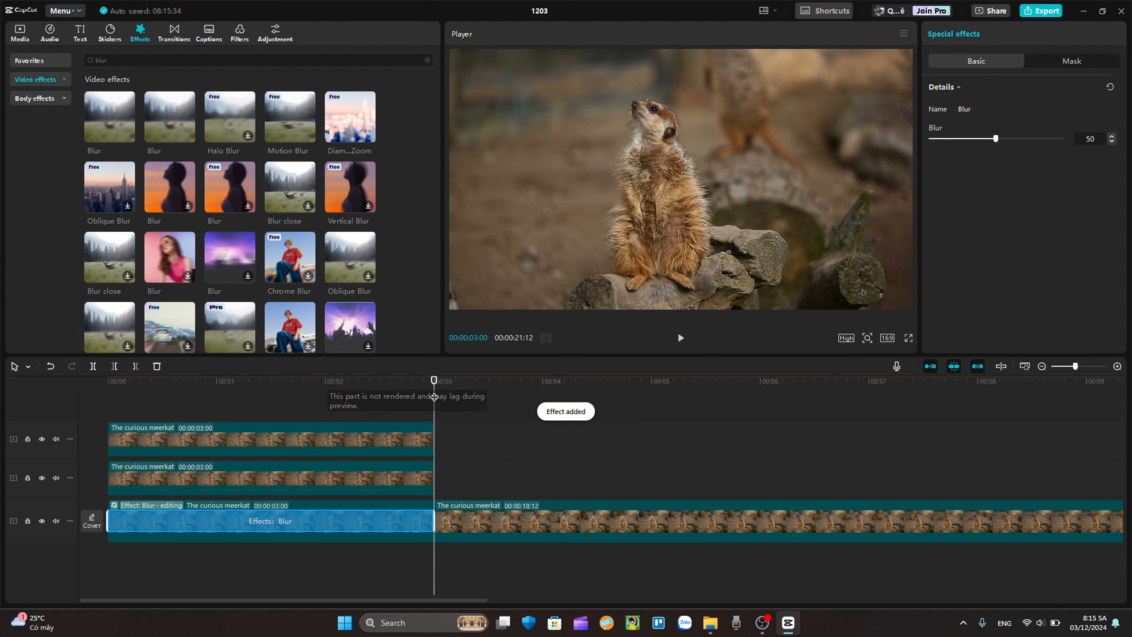
Scrub through the timeline to check the blurred intro and its ending, and open the export settings for the project.
{"action": "left_click_drag", "start_coordinate": [392, 390], "coordinate": [430, 479]}
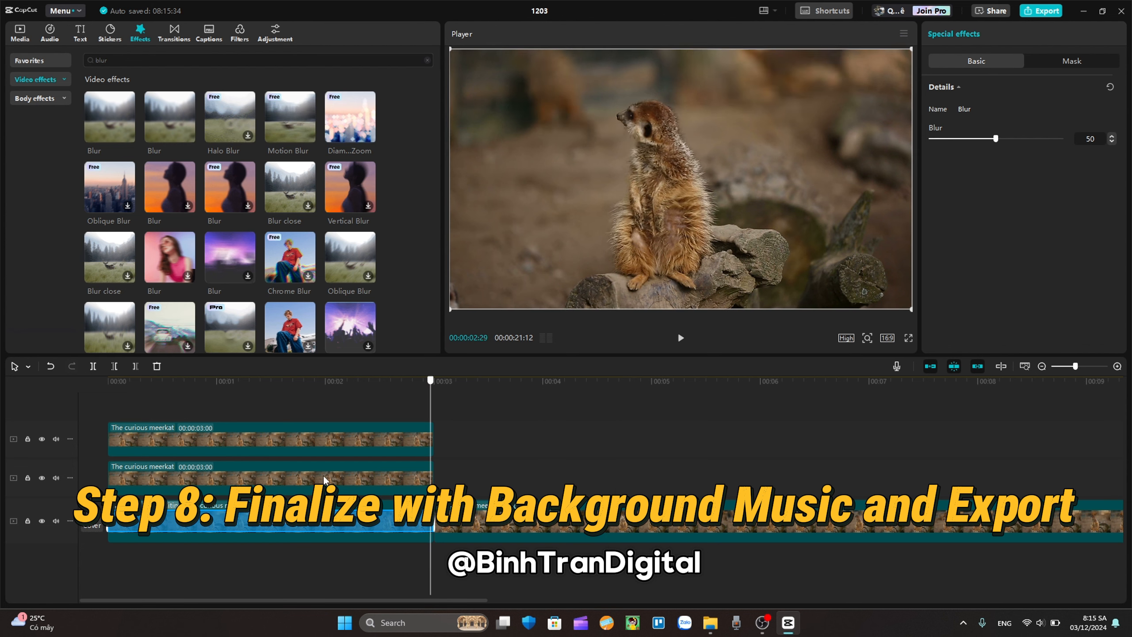
{"action": "left_click_drag", "start_coordinate": [324, 479], "coordinate": [704, 514]}
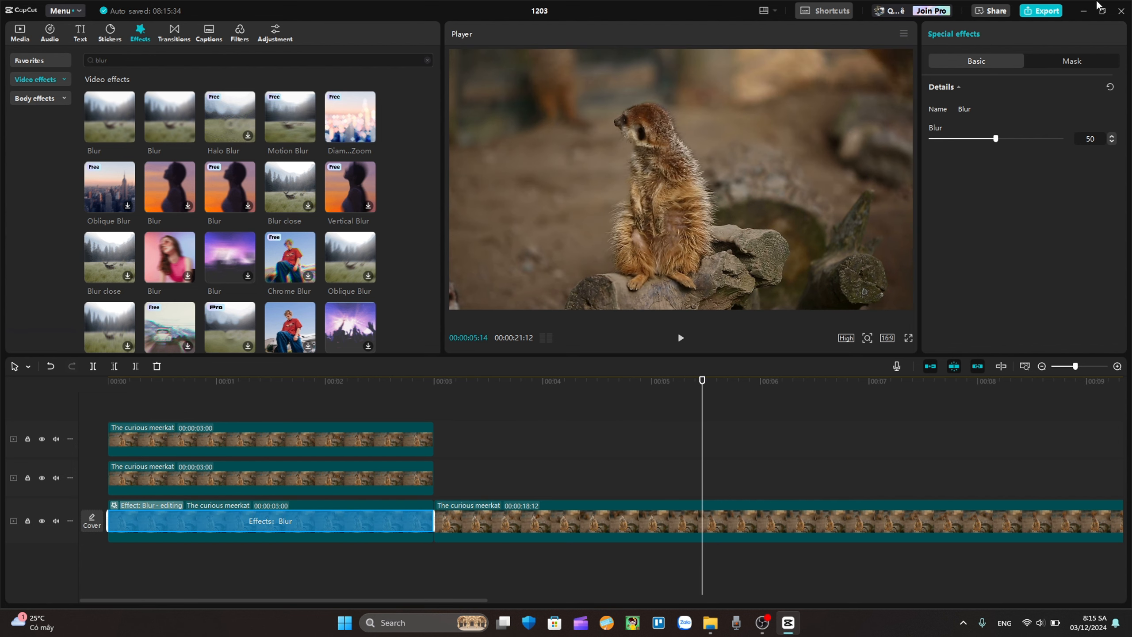
{"action": "left_click", "coordinate": [1043, 12]}
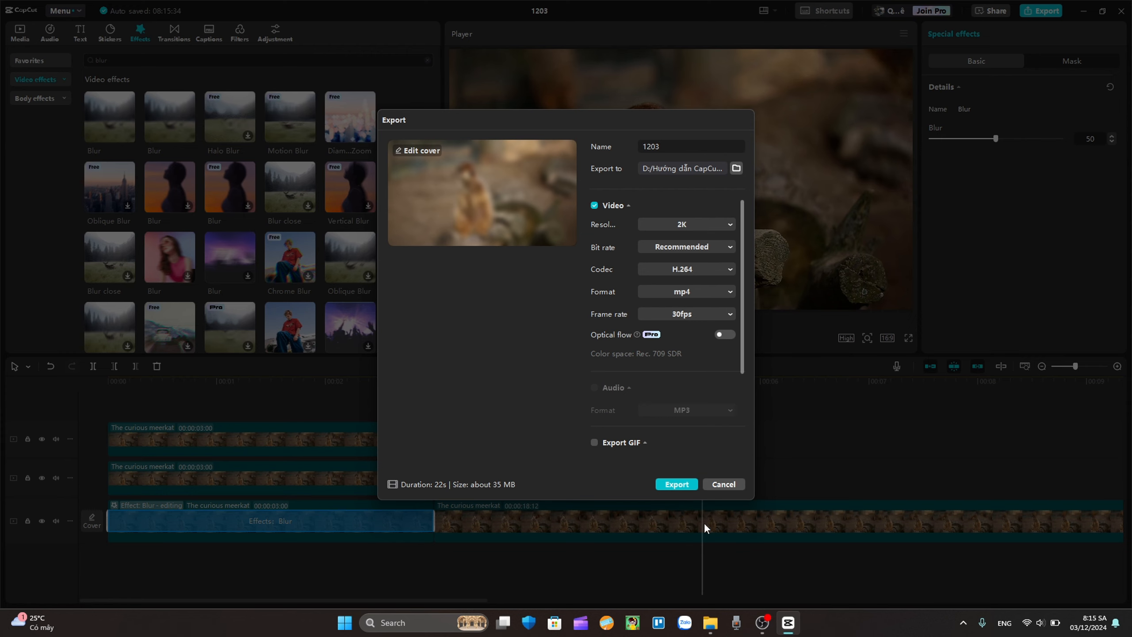
{"action": "mouse_move", "coordinate": [767, 627]}
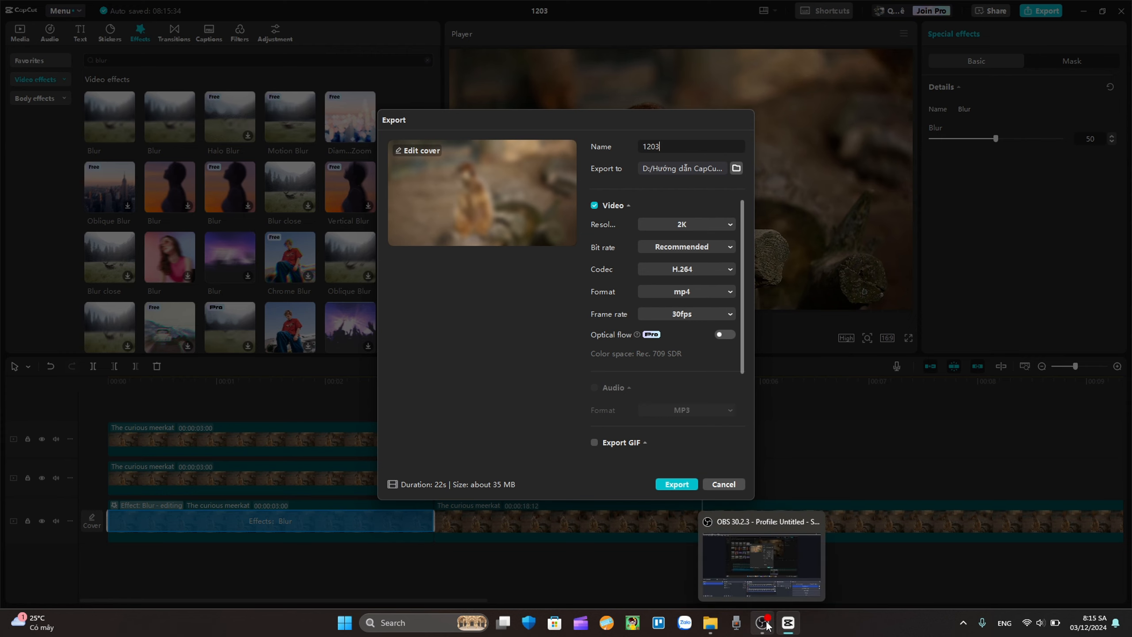